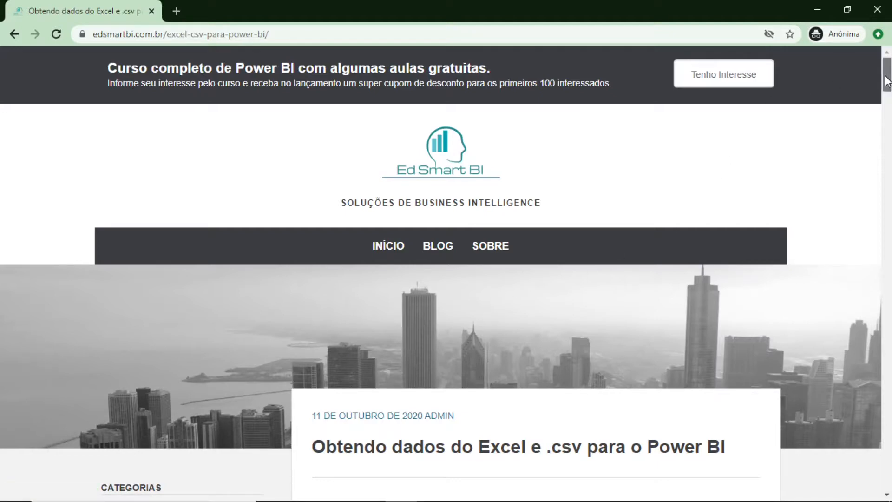
Download the article's example files as a zip archive and show the download in its folder
{"action": "left_click_drag", "start_coordinate": [887, 84], "coordinate": [858, 420]}
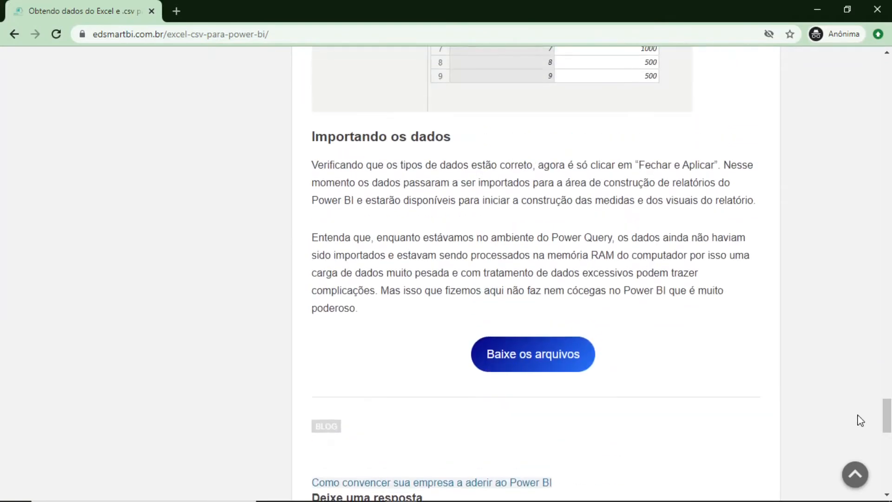
{"action": "left_click", "coordinate": [537, 364]}
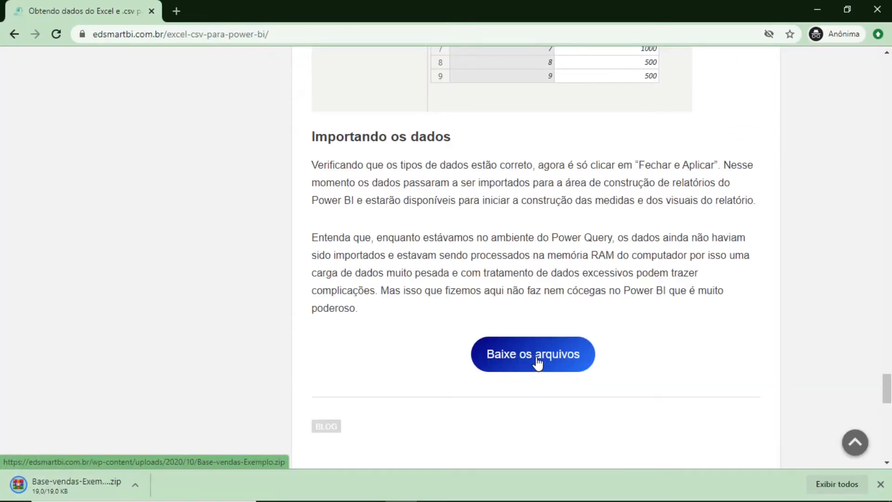
{"action": "left_click", "coordinate": [135, 486]}
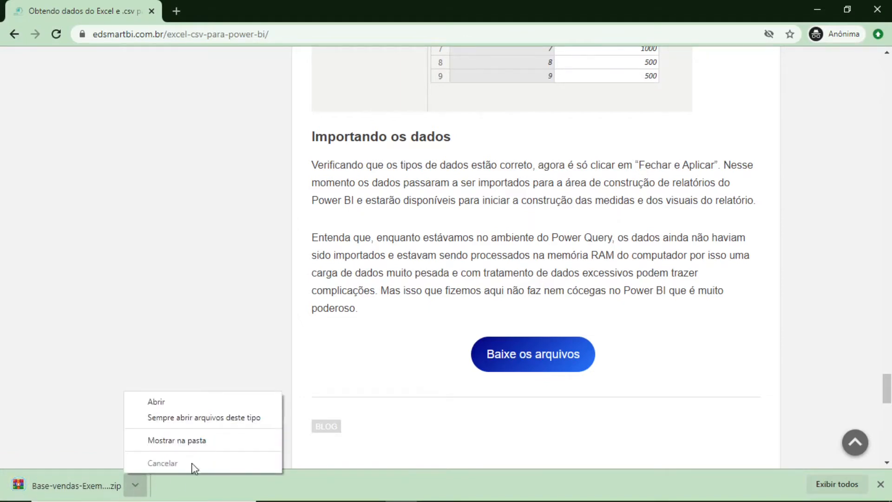
{"action": "left_click", "coordinate": [227, 448]}
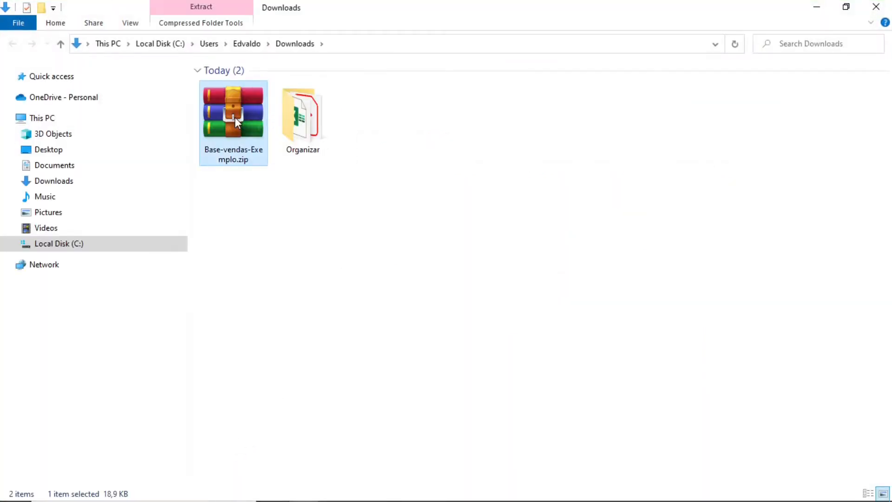
Extract Base-vendas-Exemplo.zip into a Base-vendas-Exemplo folder inside Downloads and check the extracted folder
{"action": "right_click", "coordinate": [235, 118]}
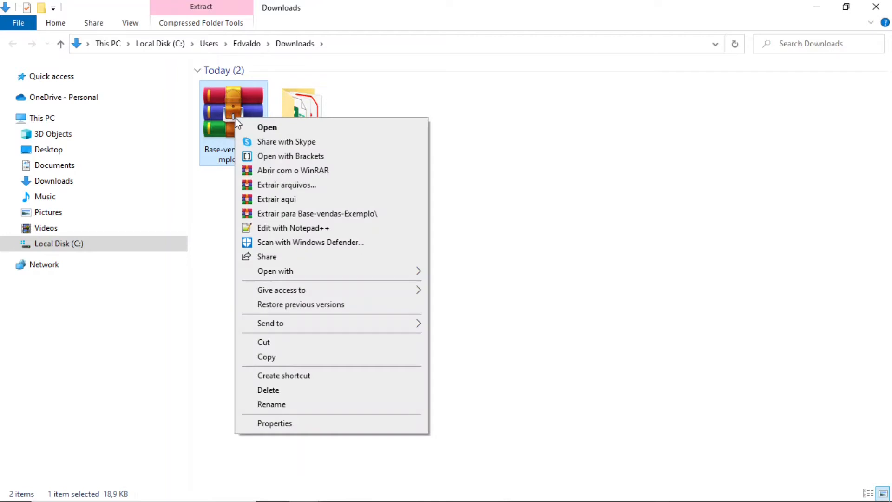
{"action": "left_click", "coordinate": [305, 186]}
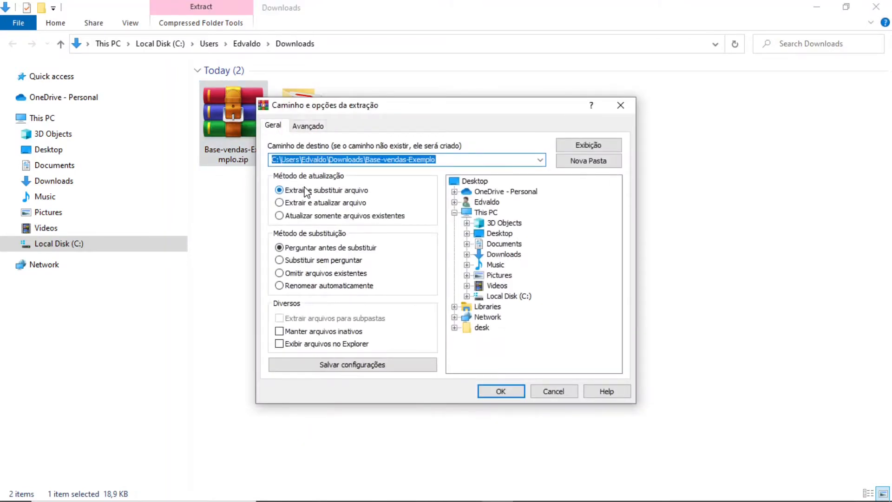
{"action": "left_click", "coordinate": [492, 393]}
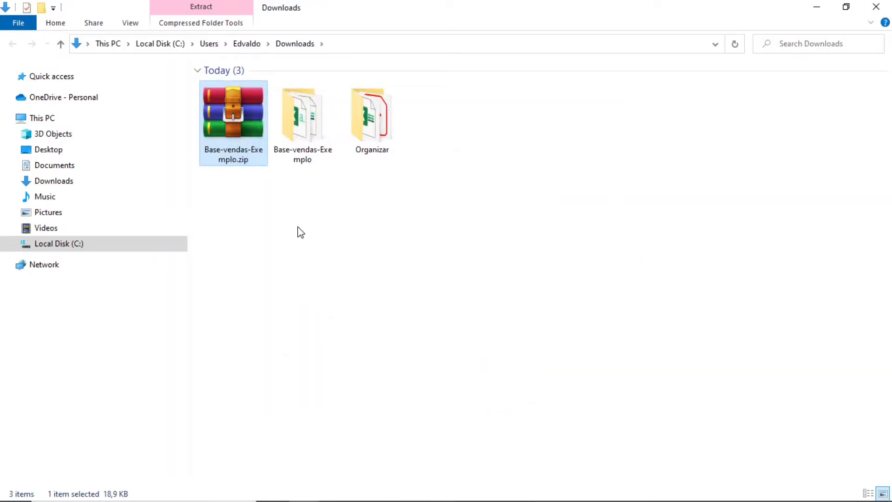
{"action": "double_click", "coordinate": [310, 125]}
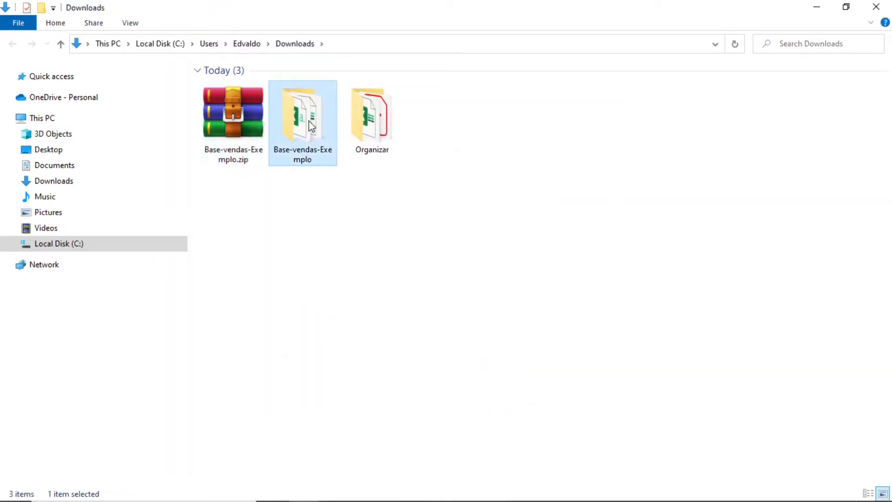
{"action": "left_click", "coordinate": [295, 44]}
Delete the Base-vendas-Exemplo.zip archive from Downloads and open the extracted Base-vendas-Exemplo folder
{"action": "left_click", "coordinate": [255, 125]}
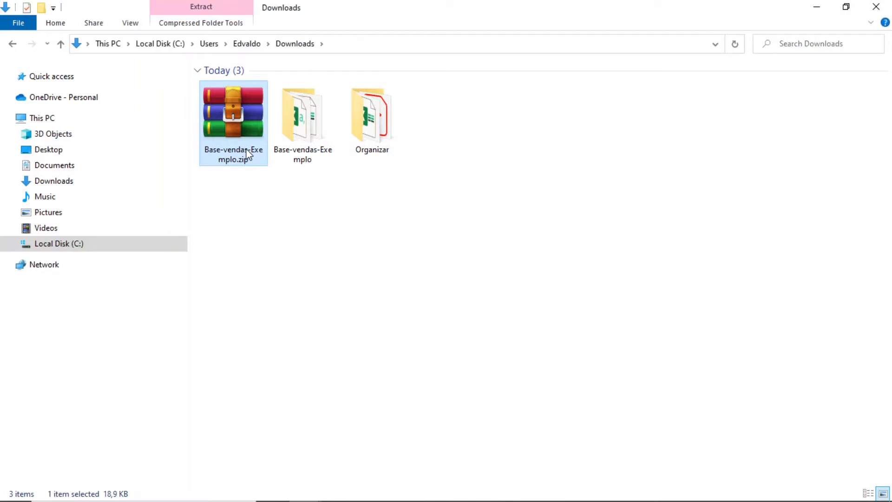
{"action": "key", "text": "Delete"}
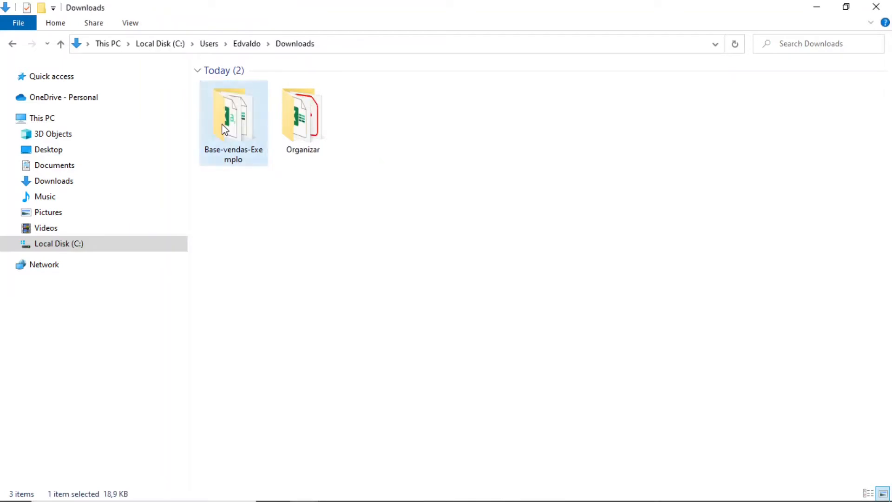
{"action": "double_click", "coordinate": [233, 158]}
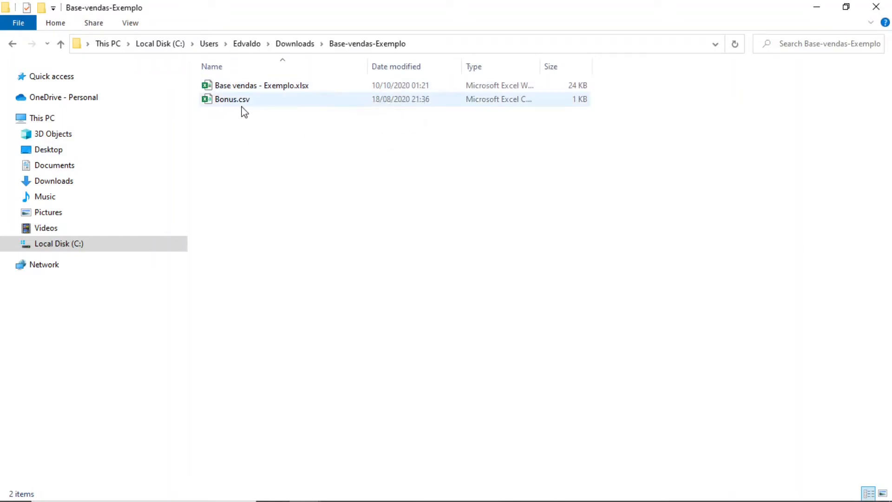
Open Bonus.csv in Excel to examine its seller and bonus data, and close it
{"action": "left_click", "coordinate": [255, 101]}
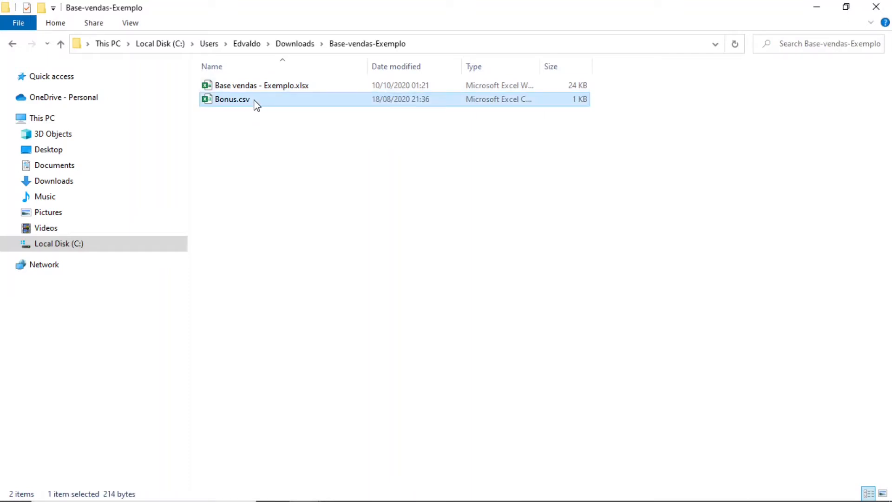
{"action": "double_click", "coordinate": [232, 99]}
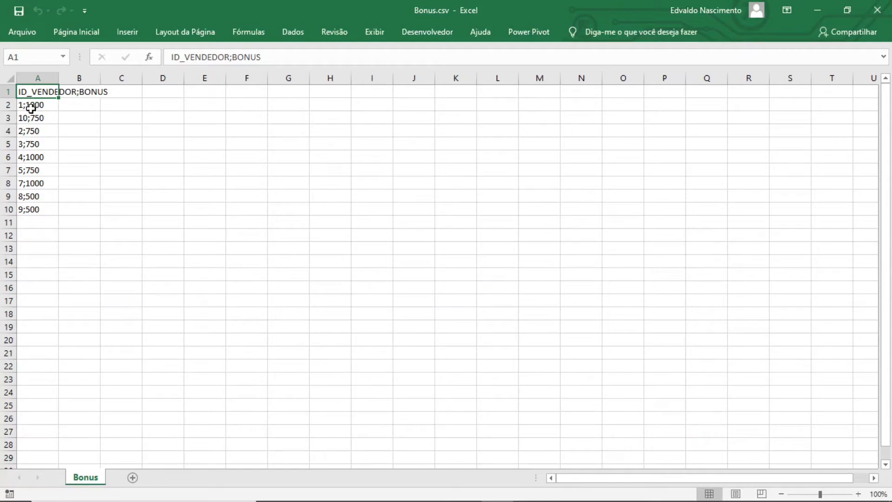
{"action": "left_click", "coordinate": [881, 13]}
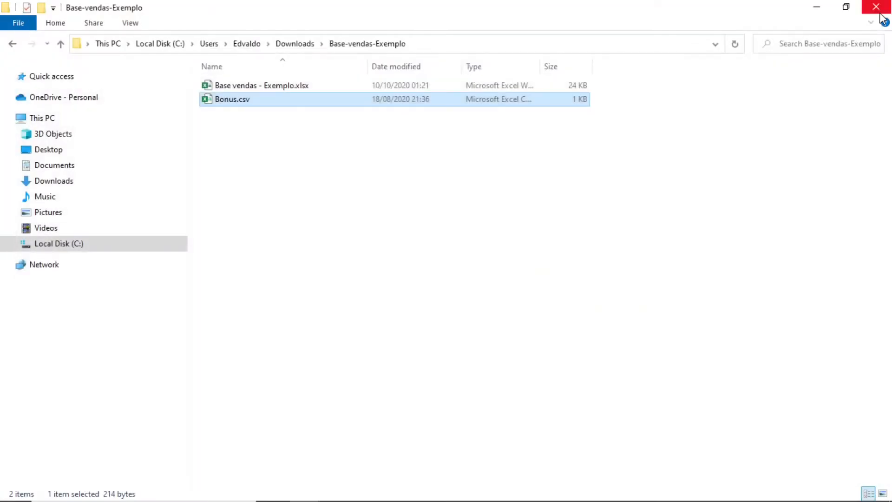
Open Base vendas - Exemplo.xlsx, review its seller, sales, product and supplier sheets, and close the workbook
{"action": "left_click", "coordinate": [278, 87]}
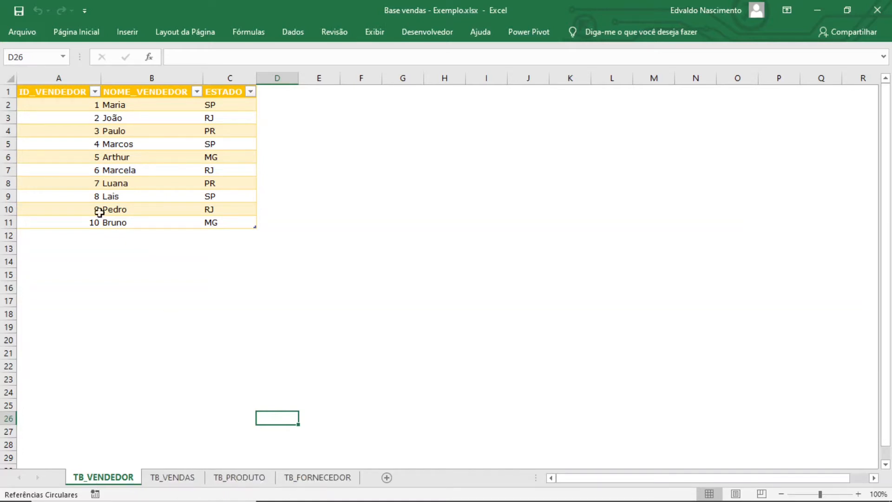
{"action": "left_click", "coordinate": [159, 484]}
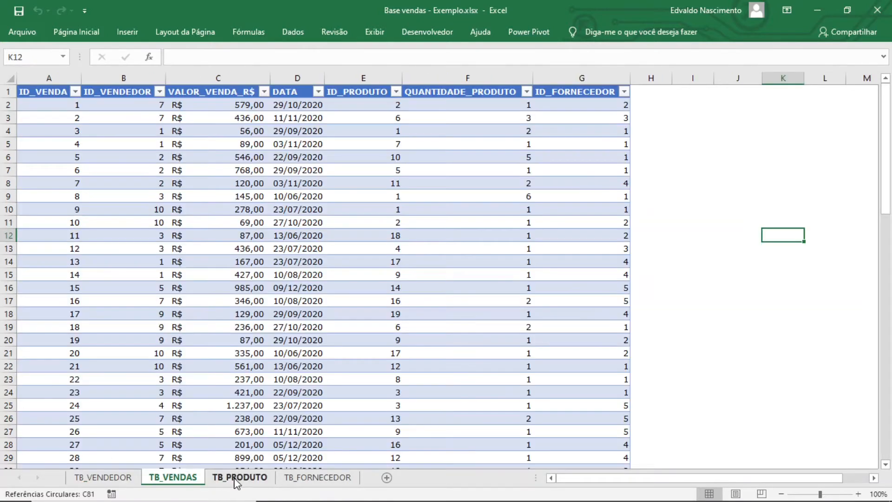
{"action": "left_click", "coordinate": [278, 480]}
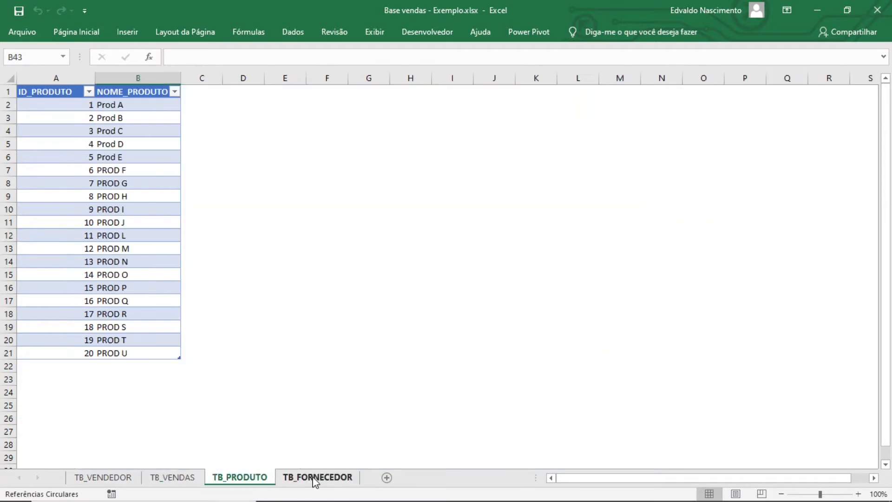
{"action": "left_click", "coordinate": [313, 480]}
{"action": "left_click", "coordinate": [124, 480]}
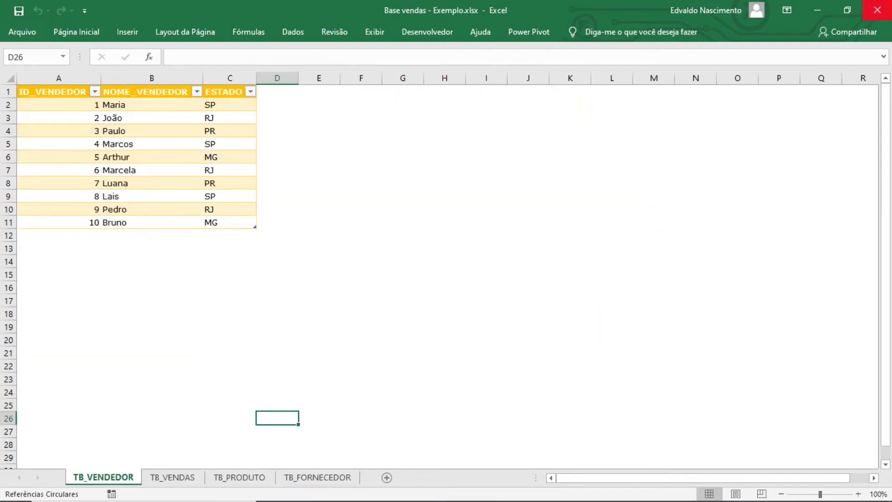
{"action": "left_click", "coordinate": [875, 9]}
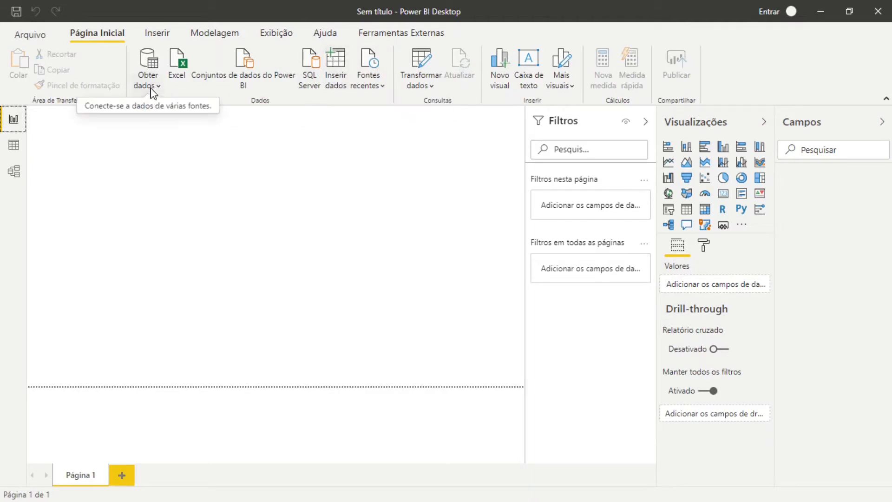
In Power BI Desktop, connect to the Excel workbook Base vendas - Exemplo.xlsx from the Base-vendas-Exemplo folder in Downloads
{"action": "left_click", "coordinate": [177, 73]}
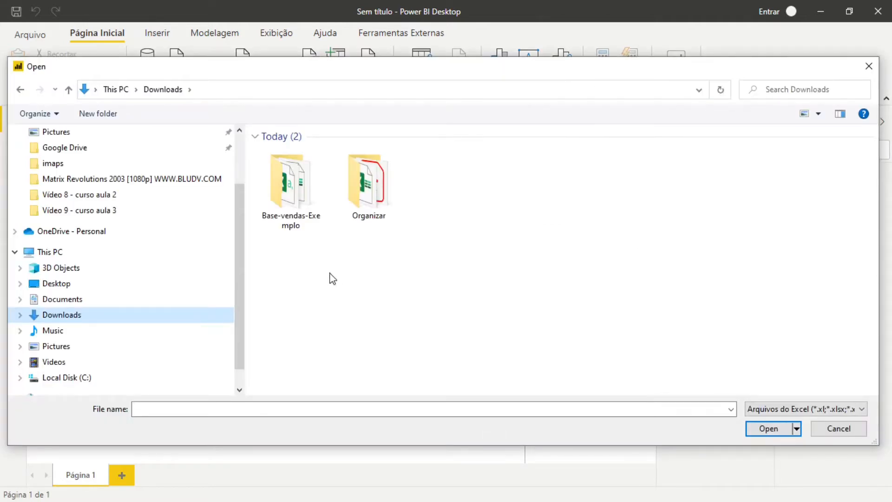
{"action": "double_click", "coordinate": [308, 207]}
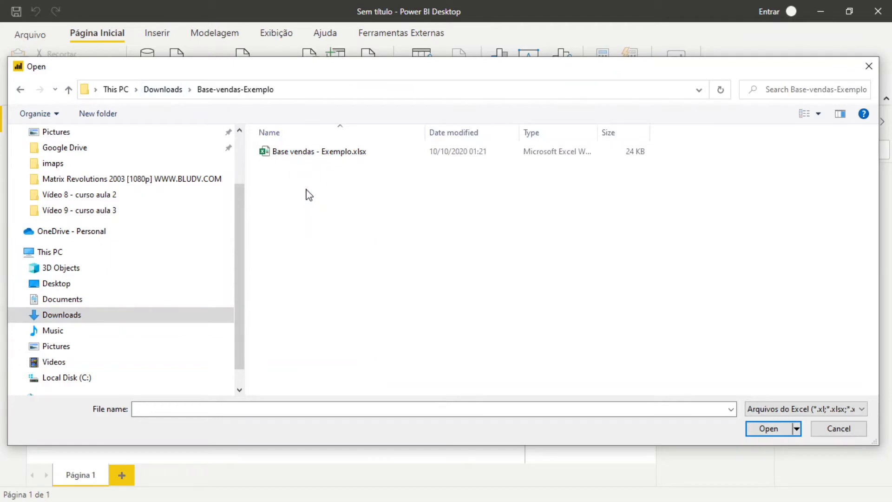
{"action": "left_click", "coordinate": [318, 156]}
{"action": "left_click", "coordinate": [772, 428]}
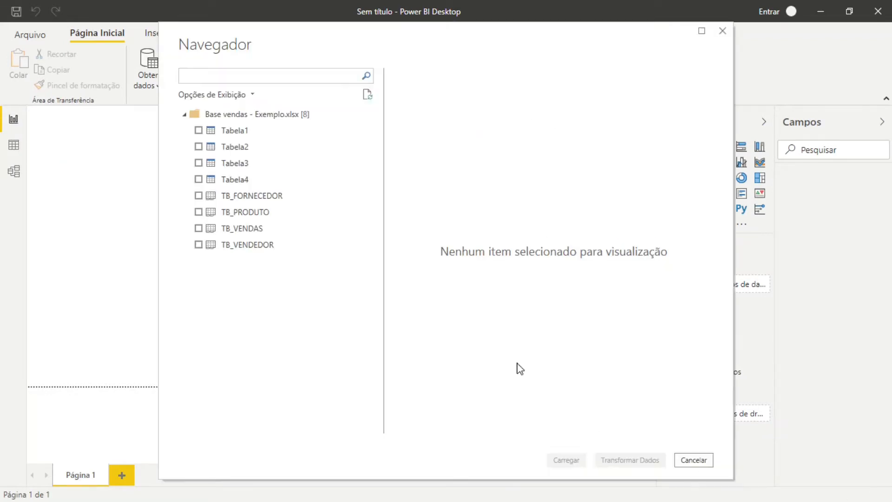
Preview Tabela1, Tabela2, Tabela3 and the TB_FORNECEDOR sheet to compare the workbook's tables and sheets
{"action": "left_click", "coordinate": [230, 133]}
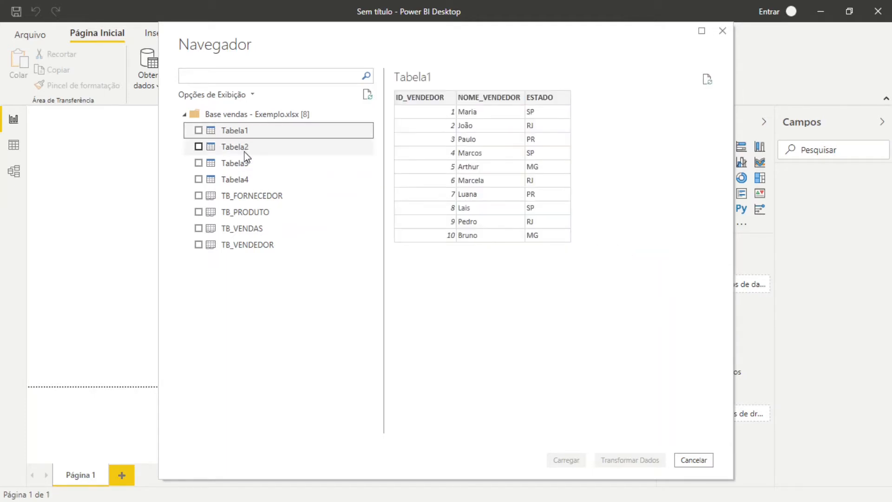
{"action": "left_click", "coordinate": [245, 153]}
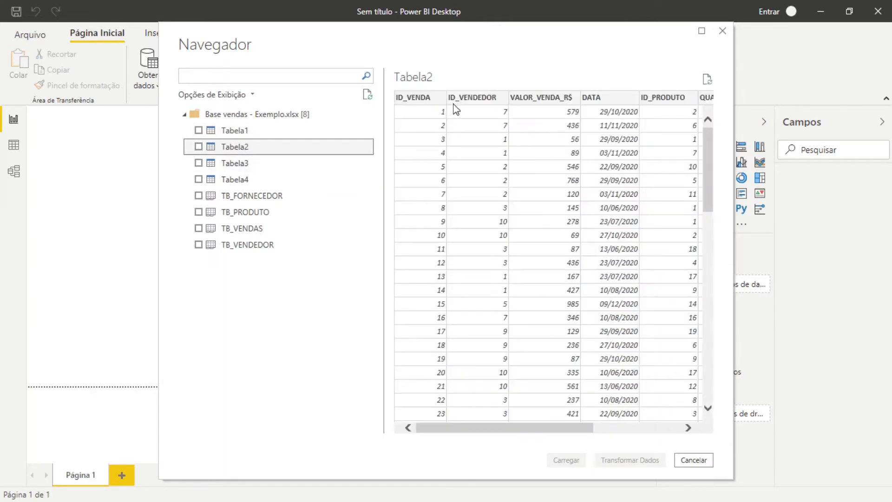
{"action": "left_click_drag", "start_coordinate": [470, 428], "coordinate": [442, 436]}
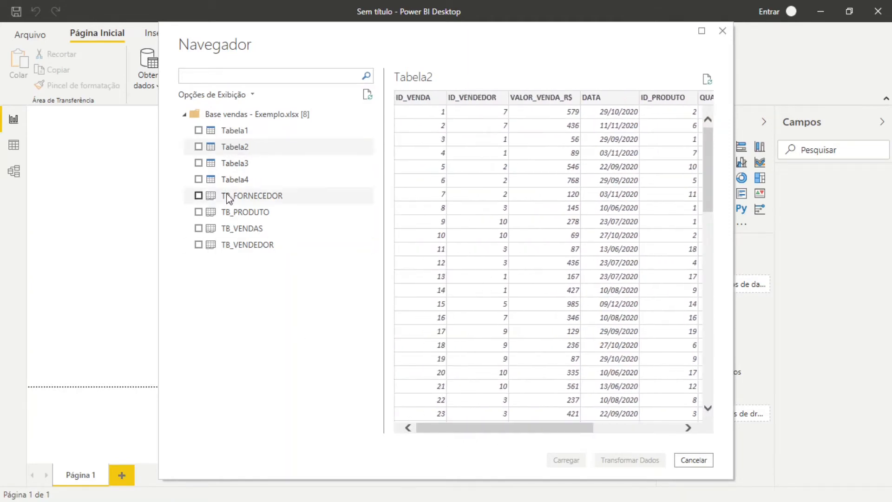
{"action": "left_click", "coordinate": [238, 165]}
{"action": "left_click", "coordinate": [255, 196]}
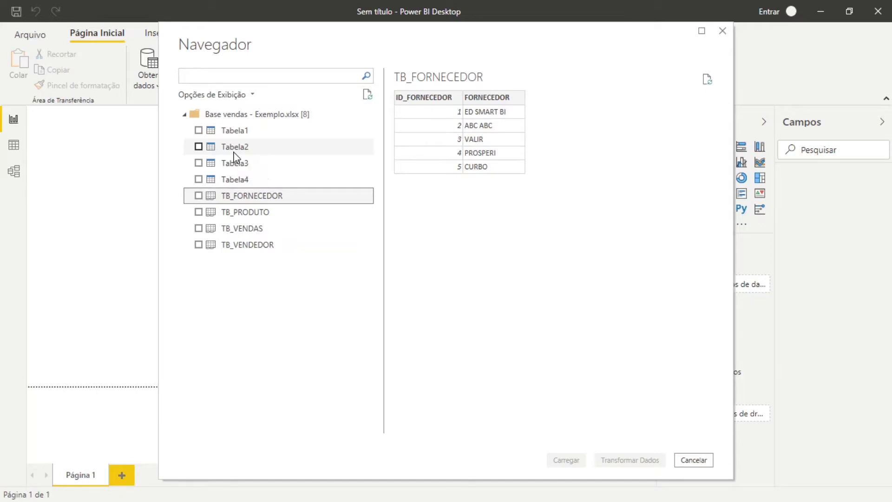
Select the TB_FORNECEDOR, TB_PRODUTO, TB_VENDAS and TB_VENDEDOR sheets and send them to Power Query for transformation
{"action": "left_click", "coordinate": [198, 195]}
{"action": "left_click", "coordinate": [199, 212]}
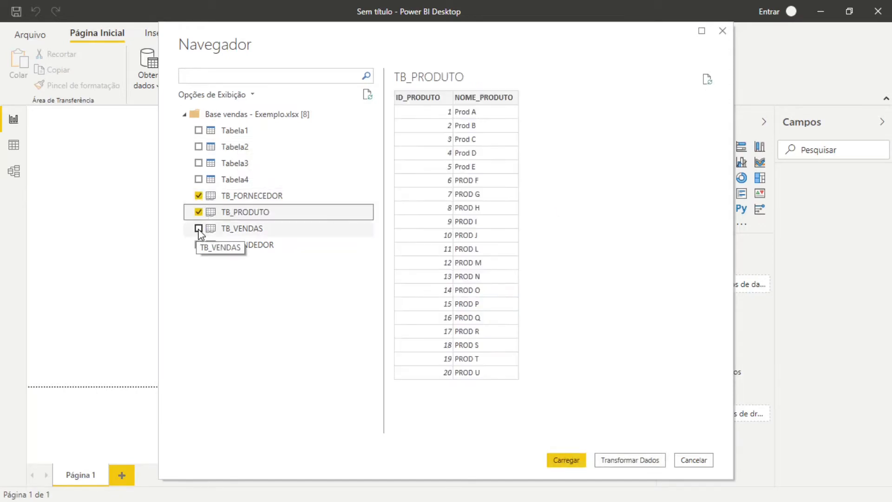
{"action": "left_click", "coordinate": [199, 228]}
{"action": "left_click", "coordinate": [199, 245]}
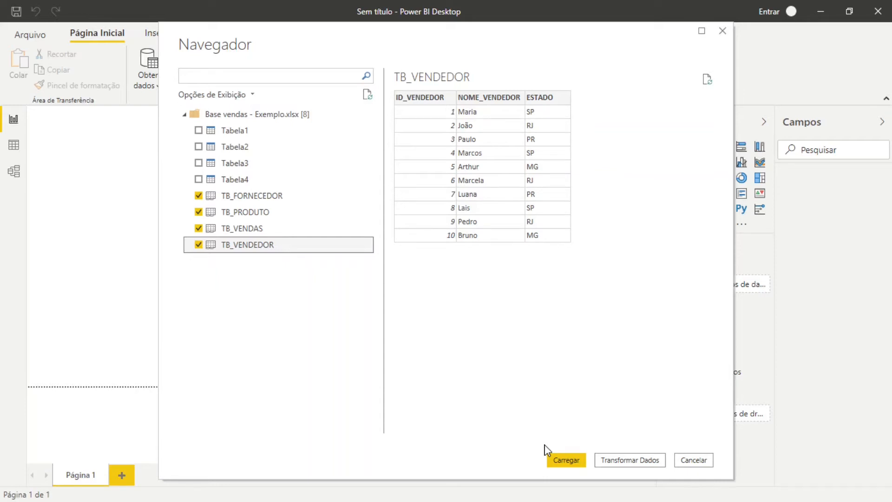
{"action": "left_click", "coordinate": [631, 460]}
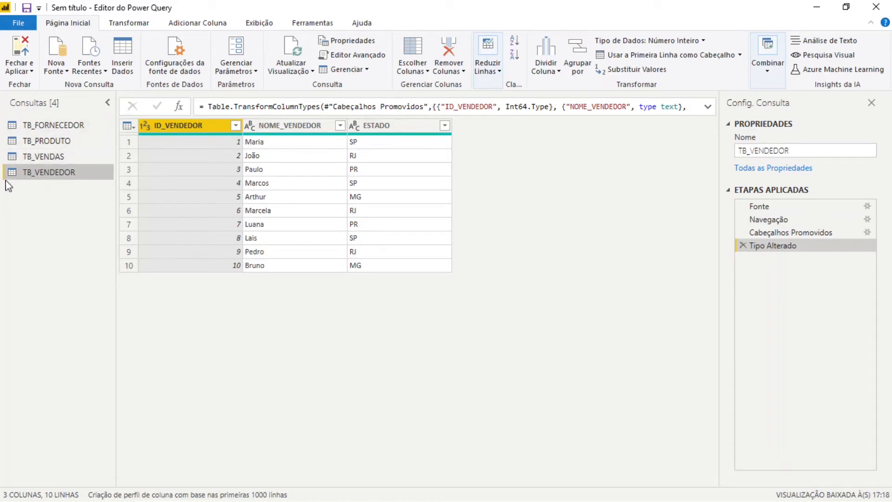
Review the TB_FORNECEDOR, TB_PRODUTO, TB_VENDAS and TB_VENDEDOR queries and the applied steps of TB_FORNECEDOR
{"action": "left_click", "coordinate": [76, 128]}
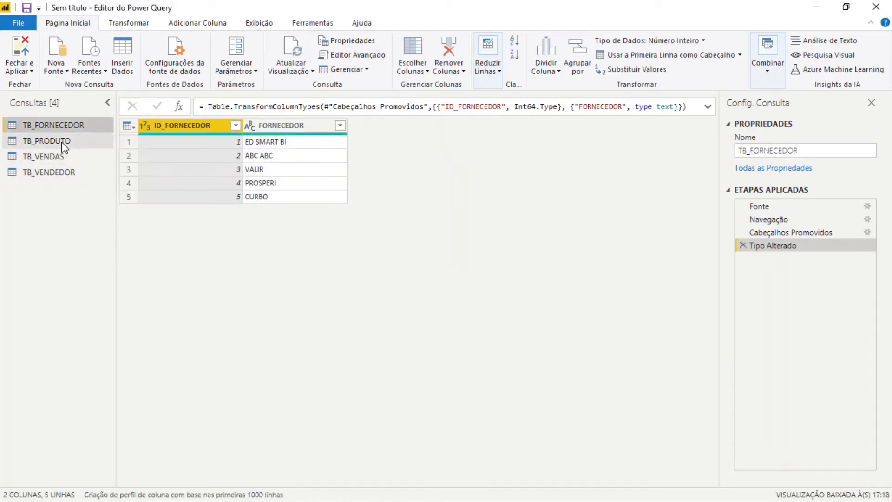
{"action": "left_click", "coordinate": [63, 145]}
{"action": "left_click", "coordinate": [51, 161]}
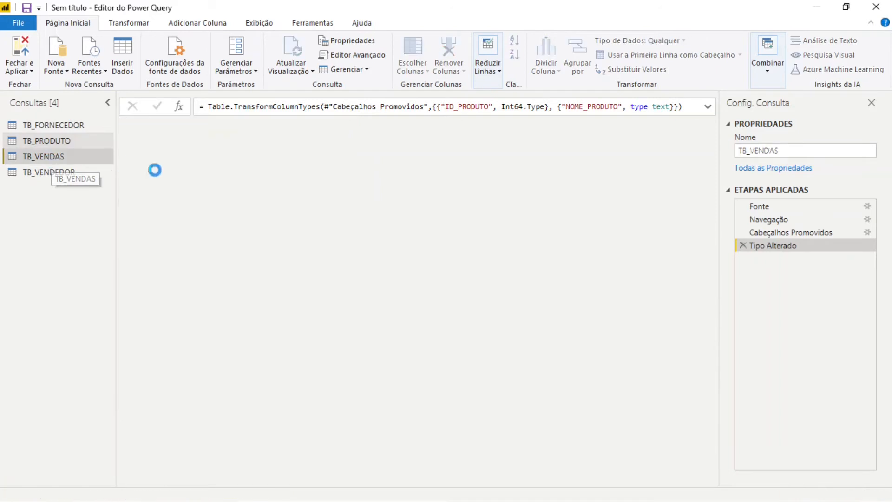
{"action": "left_click", "coordinate": [49, 172]}
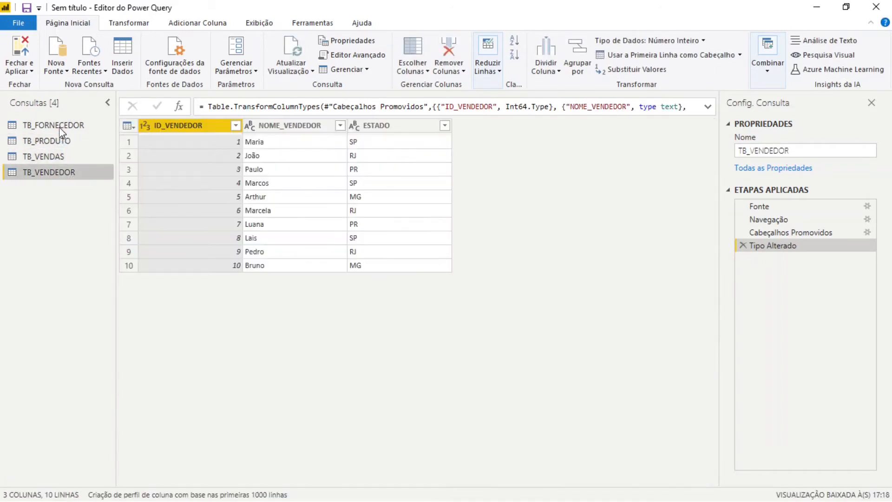
{"action": "left_click", "coordinate": [60, 127]}
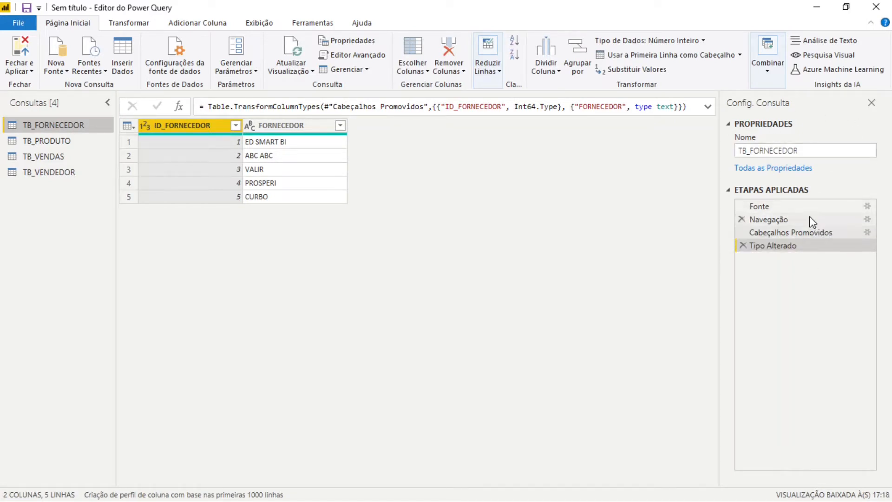
Review the TB_VENDEDOR query's data at the Fonte, Navegação, Cabeçalhos Promovidos and Tipo Alterado steps
{"action": "left_click", "coordinate": [49, 173]}
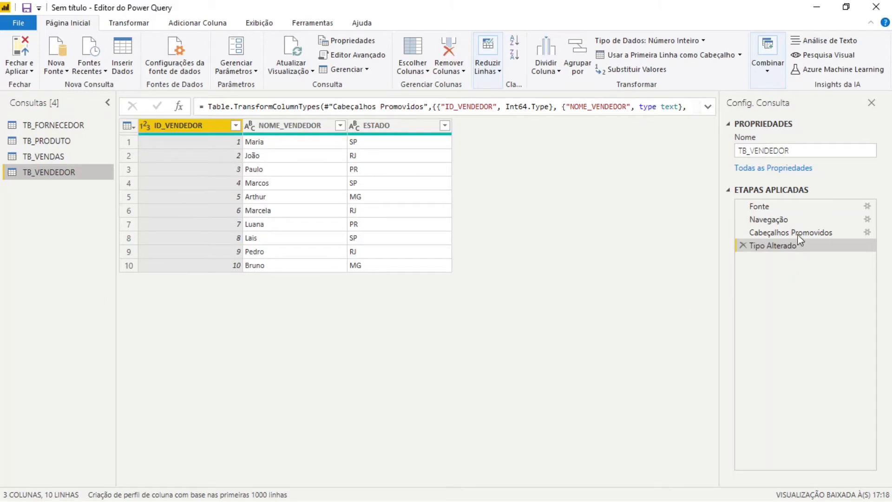
{"action": "left_click", "coordinate": [800, 208]}
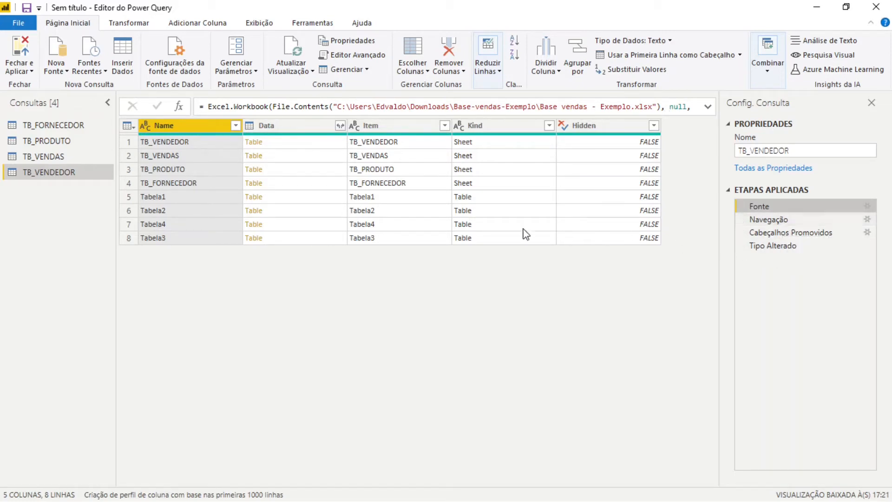
{"action": "left_click", "coordinate": [804, 218]}
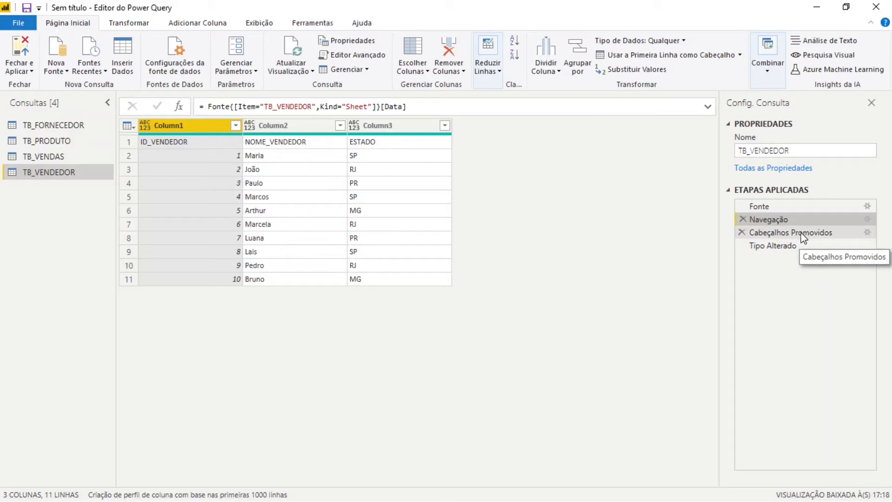
{"action": "left_click", "coordinate": [844, 238]}
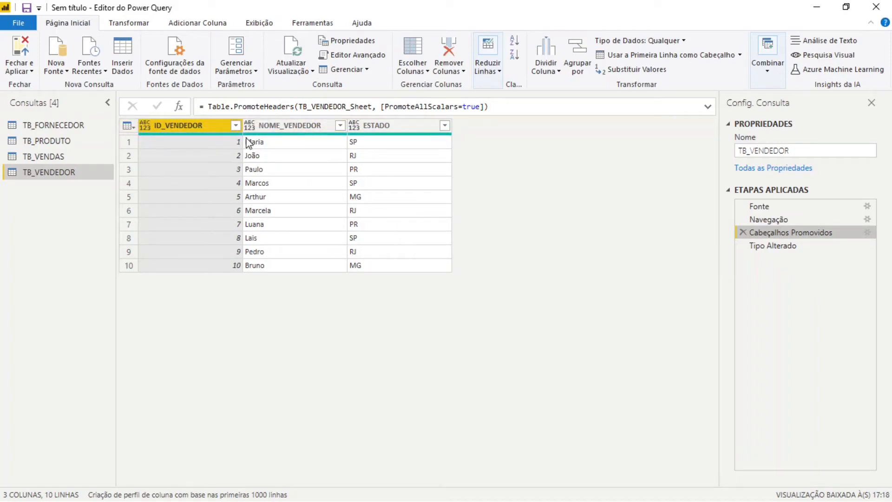
{"action": "left_click", "coordinate": [356, 130], "text": "ctrl"}
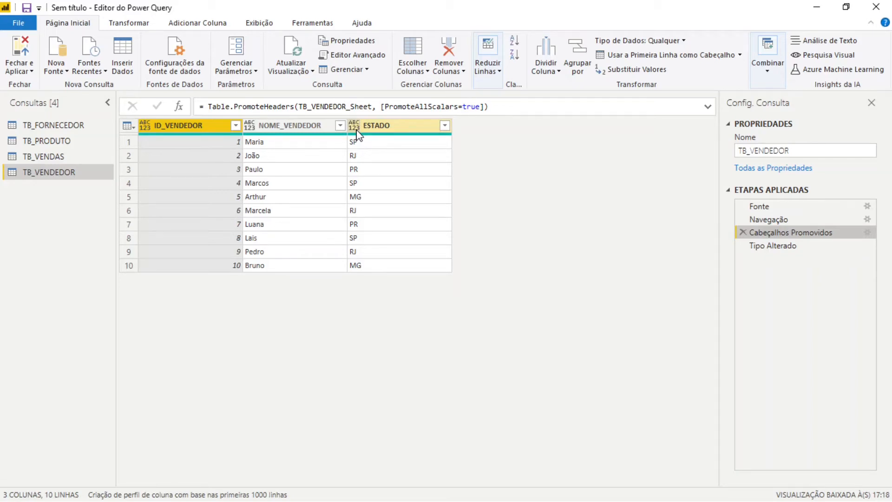
{"action": "left_click", "coordinate": [813, 249]}
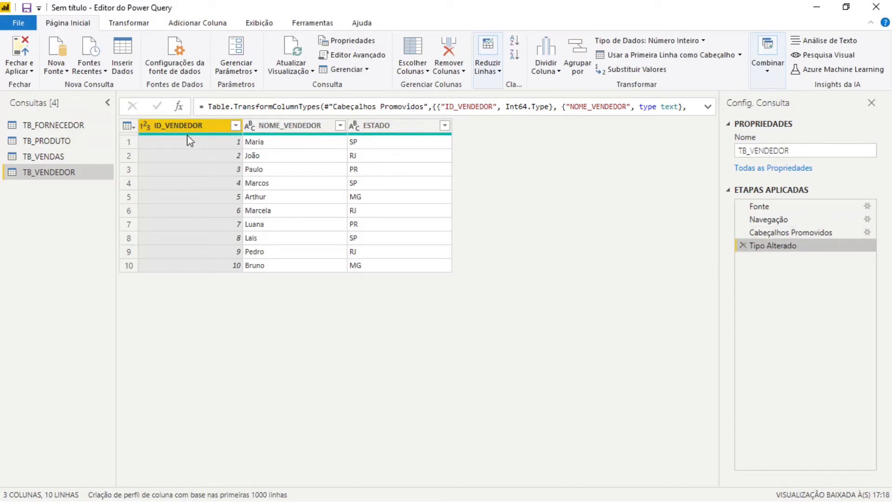
{"action": "mouse_move", "coordinate": [188, 136]}
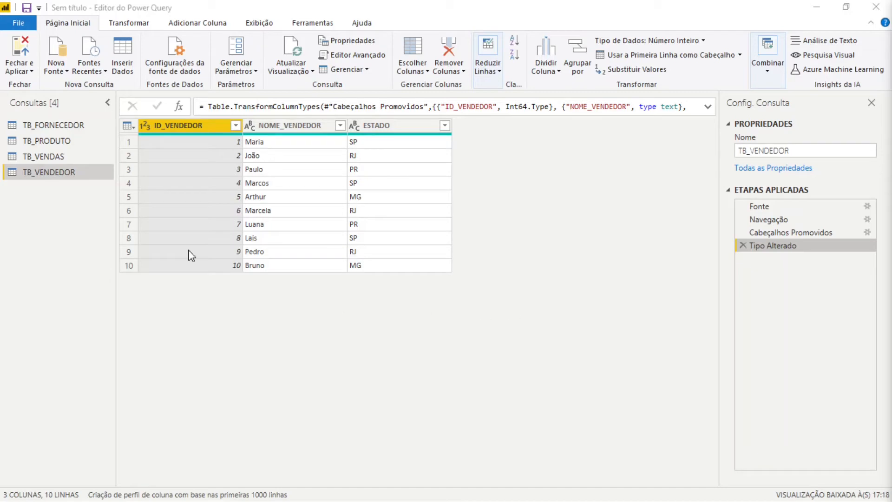
In TB_VENDAS, change the VALOR_VENDA_R$ column to Número Inteiro, replacing the current conversion, and check the DATA column's type options
{"action": "left_click", "coordinate": [79, 154]}
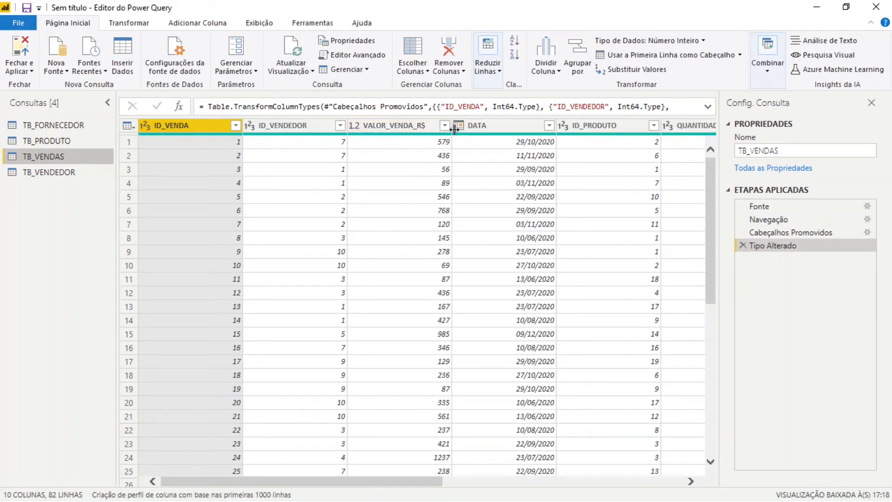
{"action": "left_click_drag", "start_coordinate": [454, 129], "coordinate": [464, 129]}
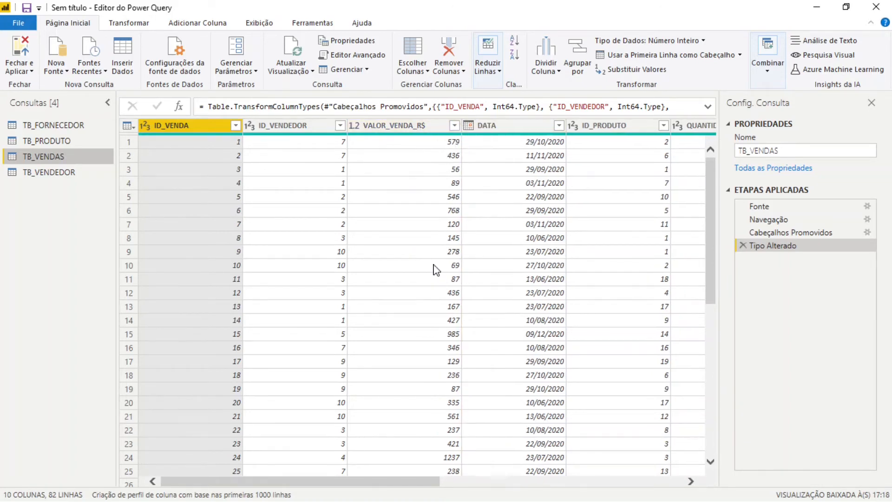
{"action": "left_click", "coordinate": [353, 126]}
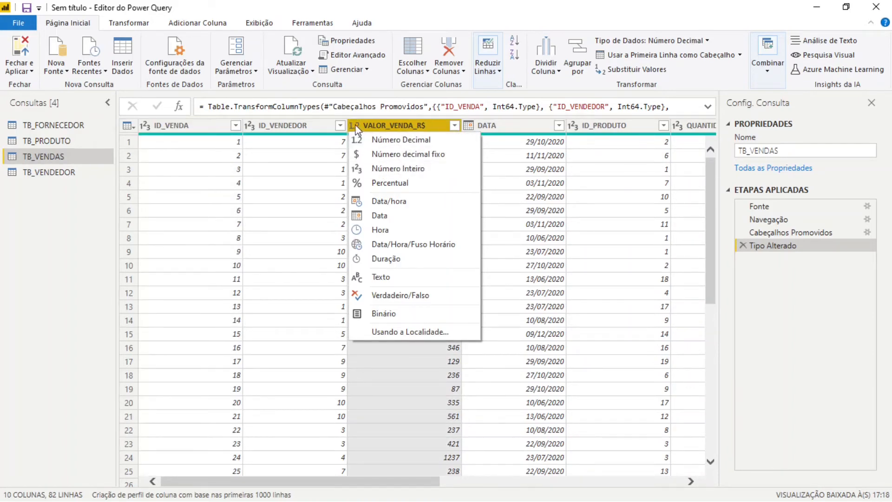
{"action": "left_click", "coordinate": [388, 170]}
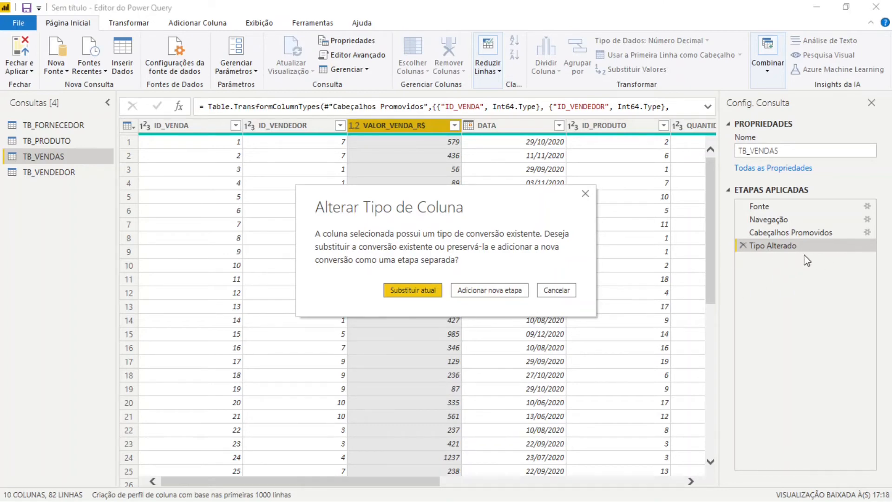
{"action": "left_click", "coordinate": [414, 291]}
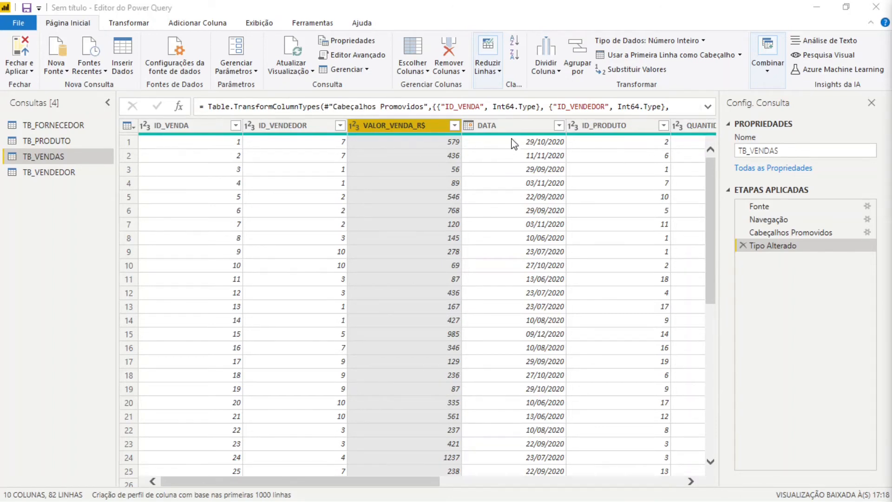
{"action": "left_click", "coordinate": [468, 125]}
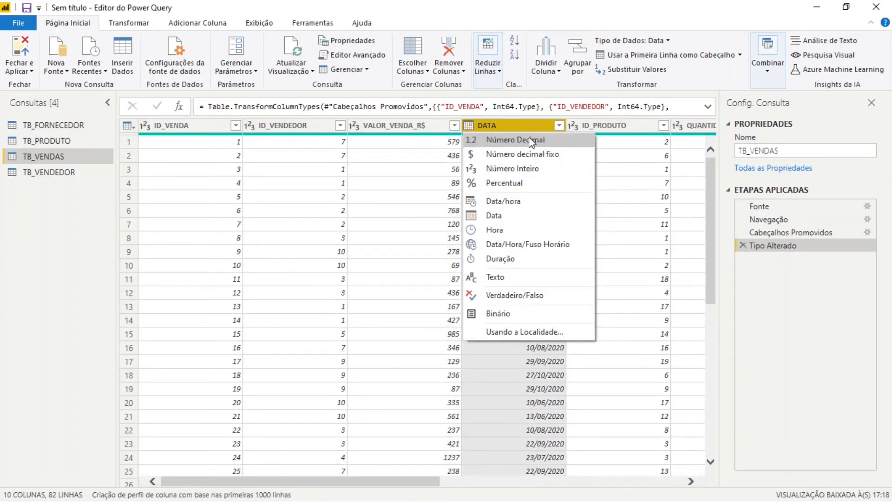
{"action": "left_click", "coordinate": [525, 124]}
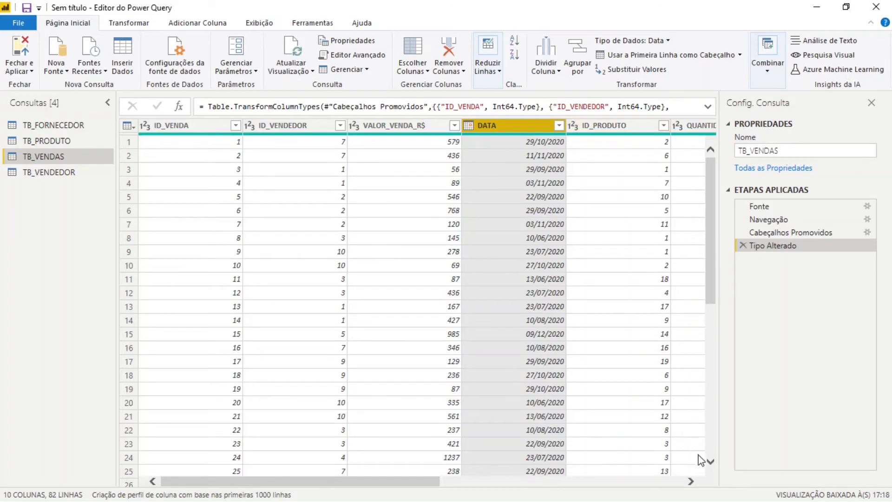
Remove the empty columns Column8, Column9 and Column10 from the TB_VENDAS query
{"action": "left_click", "coordinate": [691, 481]}
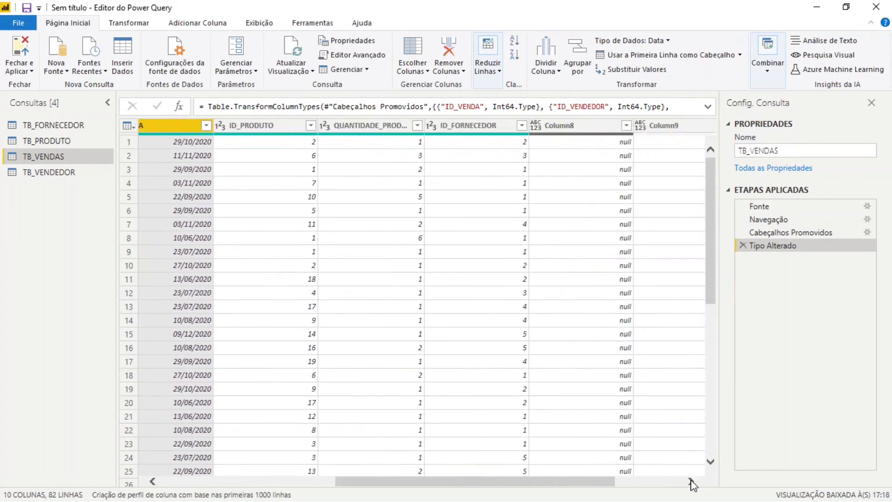
{"action": "left_click", "coordinate": [691, 481]}
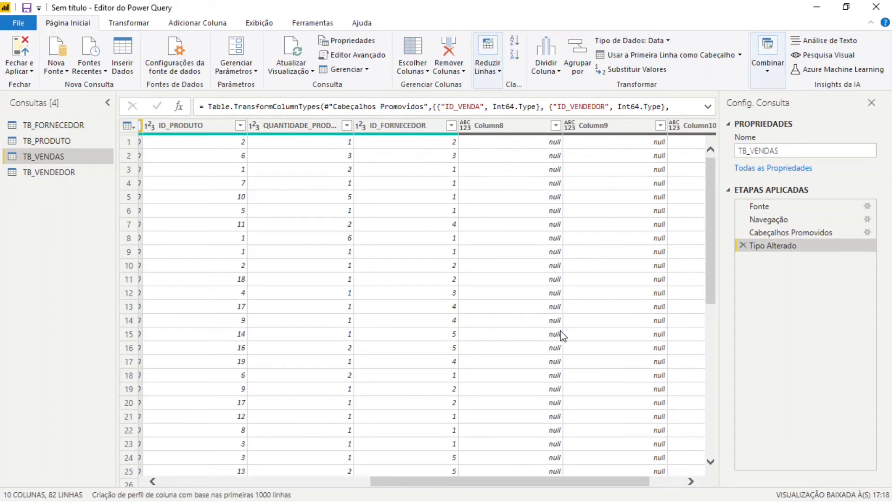
{"action": "left_click", "coordinate": [691, 481]}
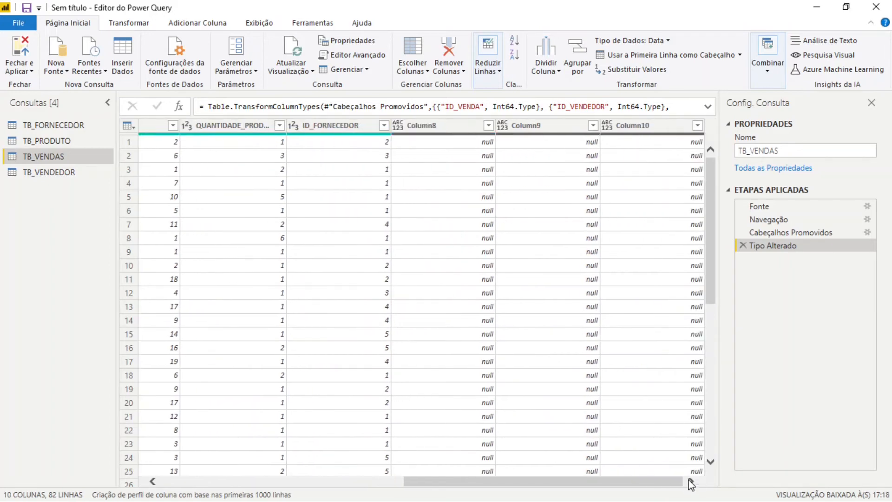
{"action": "left_click", "coordinate": [444, 128]}
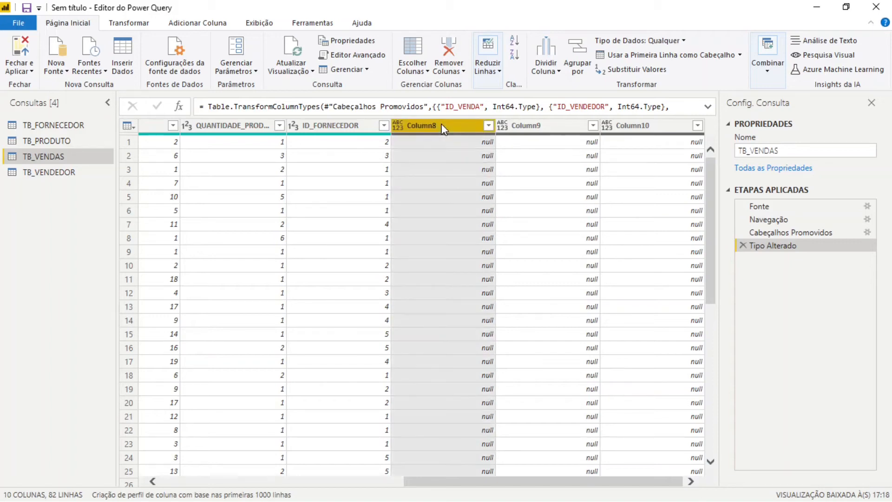
{"action": "left_click", "coordinate": [524, 126], "text": "ctrl"}
{"action": "left_click", "coordinate": [659, 127], "text": "ctrl"}
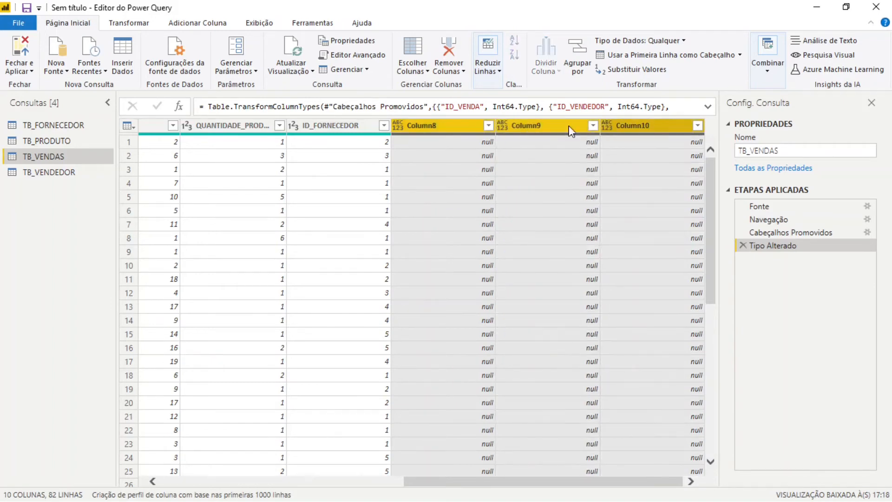
{"action": "left_click", "coordinate": [454, 132]}
{"action": "left_click", "coordinate": [678, 131], "text": "shift"}
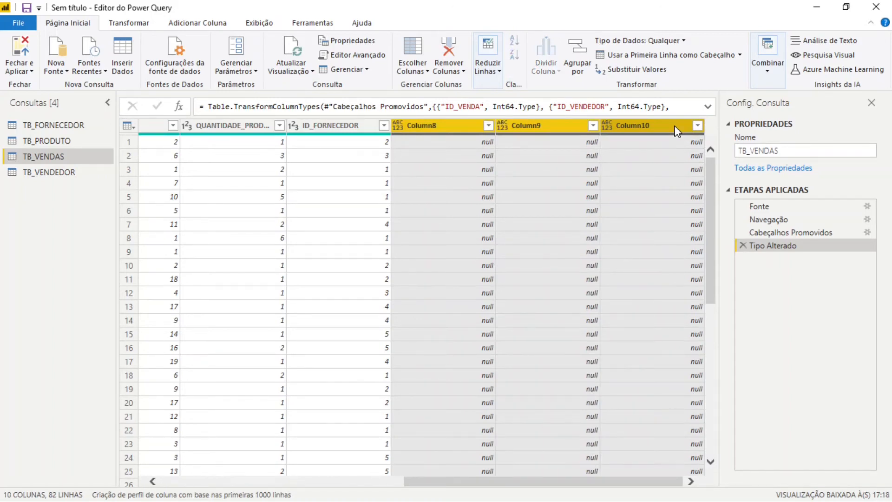
{"action": "right_click", "coordinate": [676, 131]}
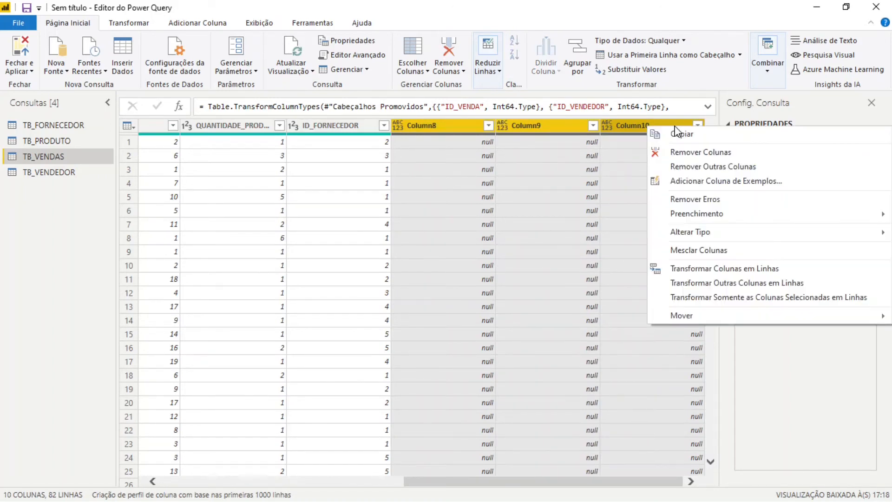
{"action": "left_click", "coordinate": [740, 154]}
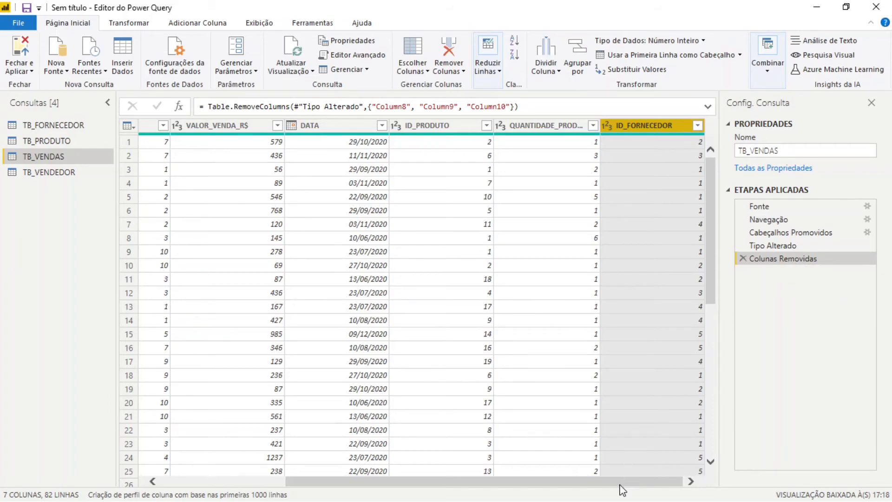
{"action": "left_click_drag", "start_coordinate": [620, 483], "coordinate": [371, 493]}
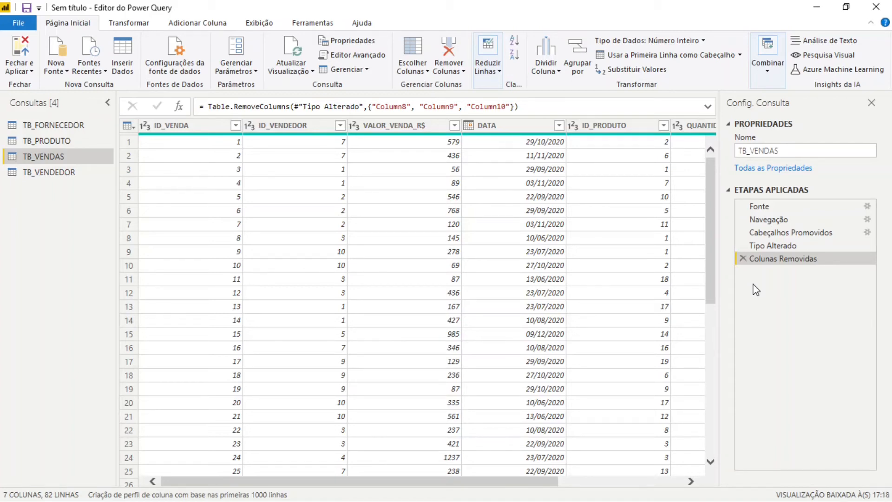
Review the columns and data types of the TB_PRODUTO and TB_FORNECEDOR queries
{"action": "left_click", "coordinate": [64, 145]}
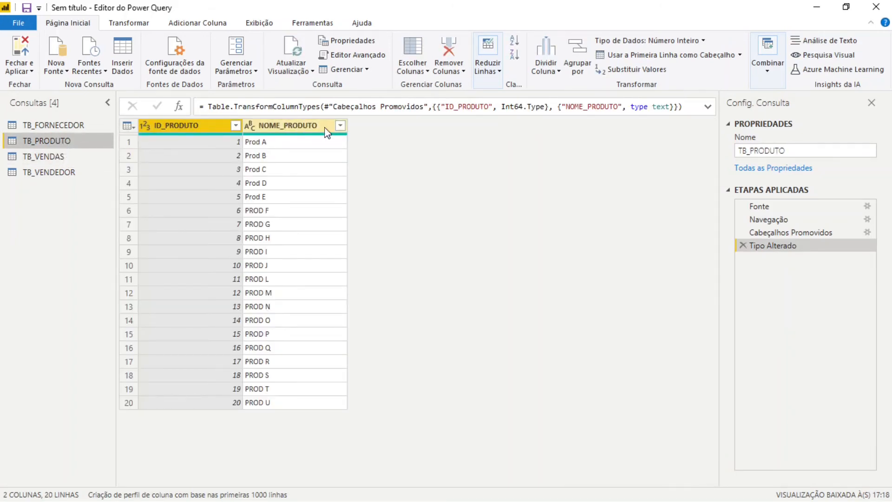
{"action": "left_click", "coordinate": [79, 125]}
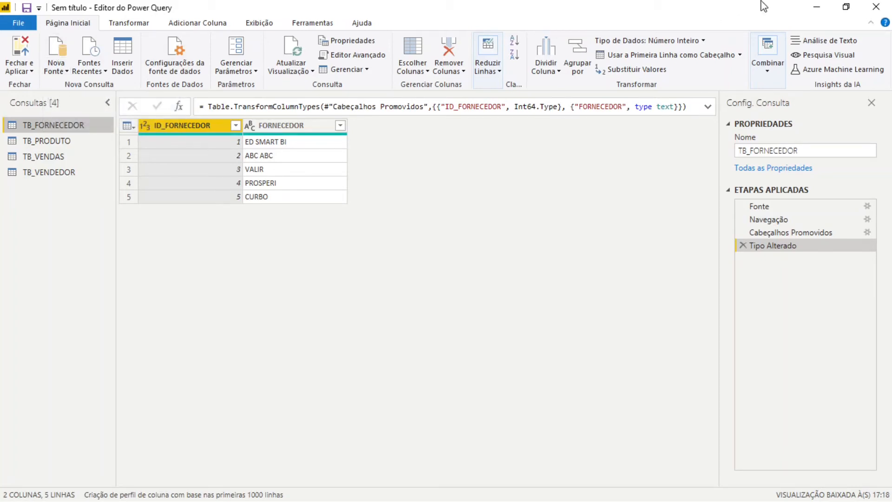
{"action": "left_click", "coordinate": [845, 7]}
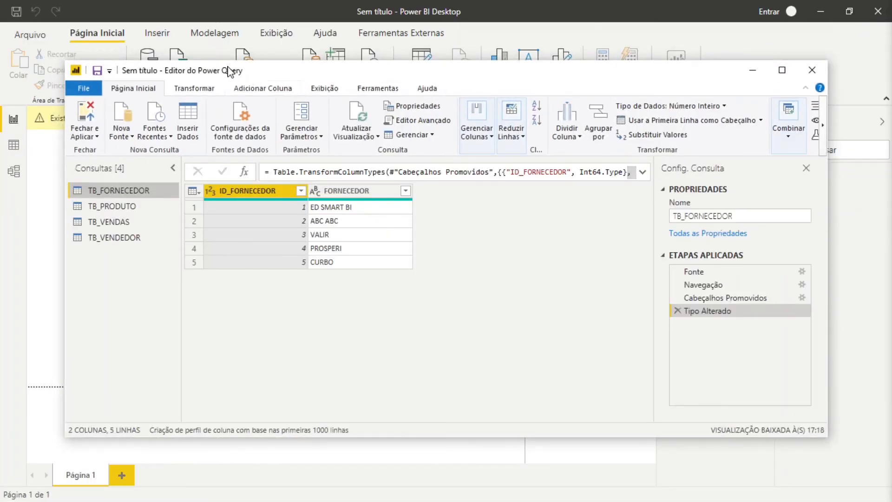
{"action": "left_click_drag", "start_coordinate": [230, 72], "coordinate": [314, 114]}
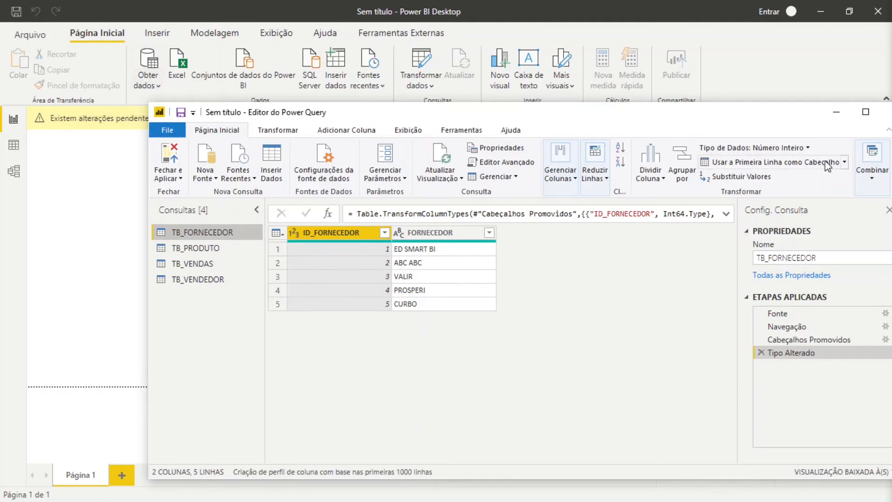
{"action": "left_click", "coordinate": [866, 112]}
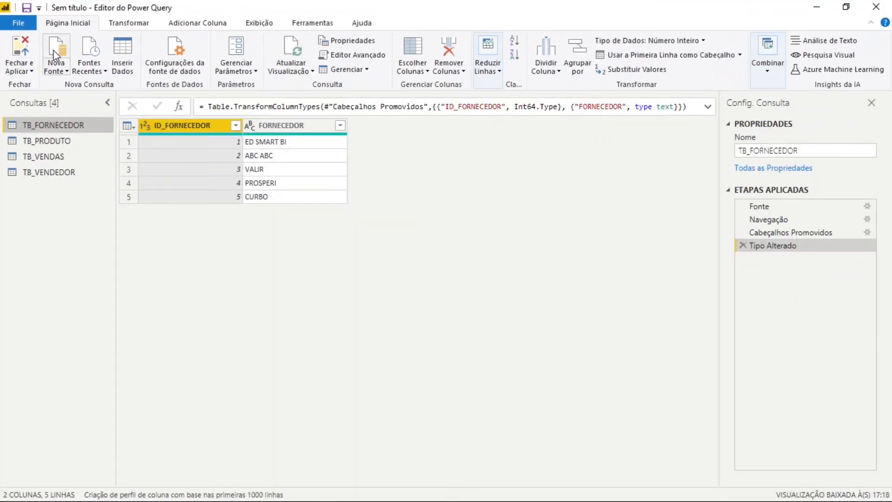
Add a new data source, searching the connectors for "csv" and connecting with Texto/CSV
{"action": "left_click", "coordinate": [55, 54]}
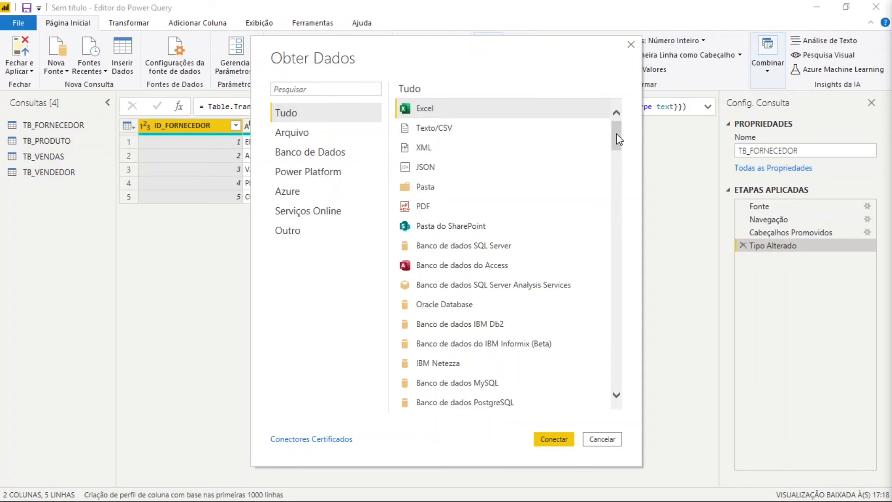
{"action": "left_click_drag", "start_coordinate": [618, 139], "coordinate": [618, 116]}
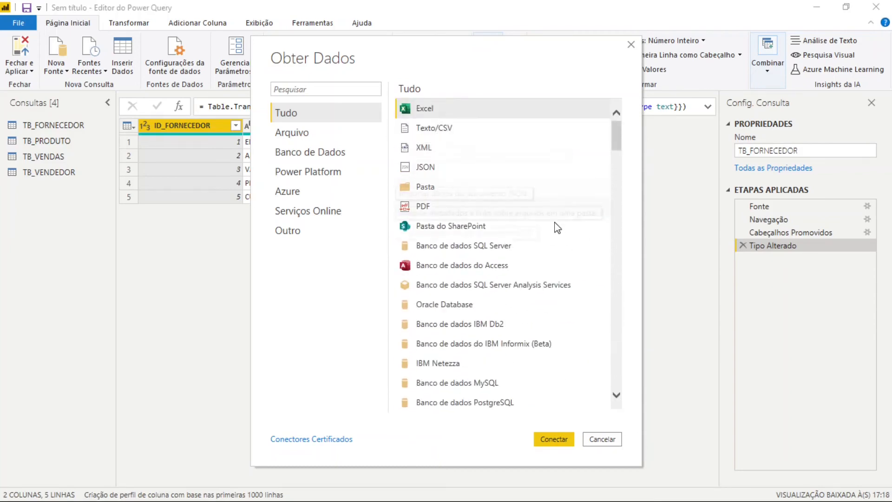
{"action": "left_click", "coordinate": [315, 89]}
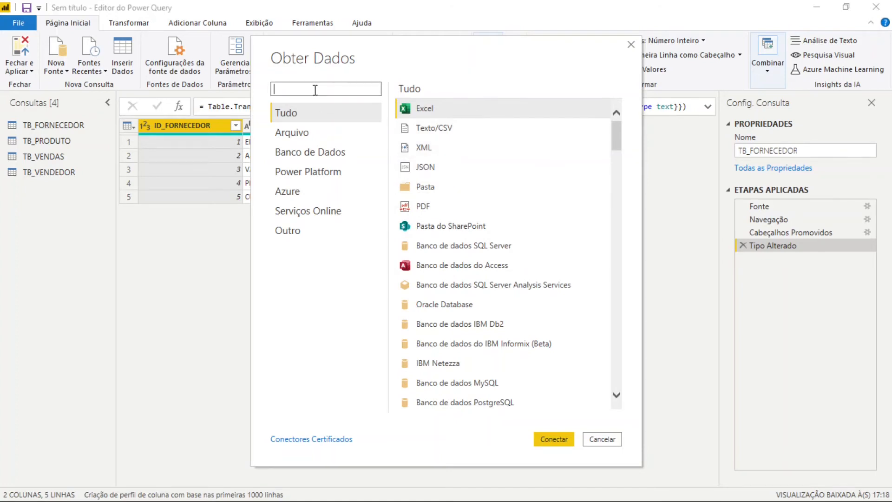
{"action": "type", "text": "csv"}
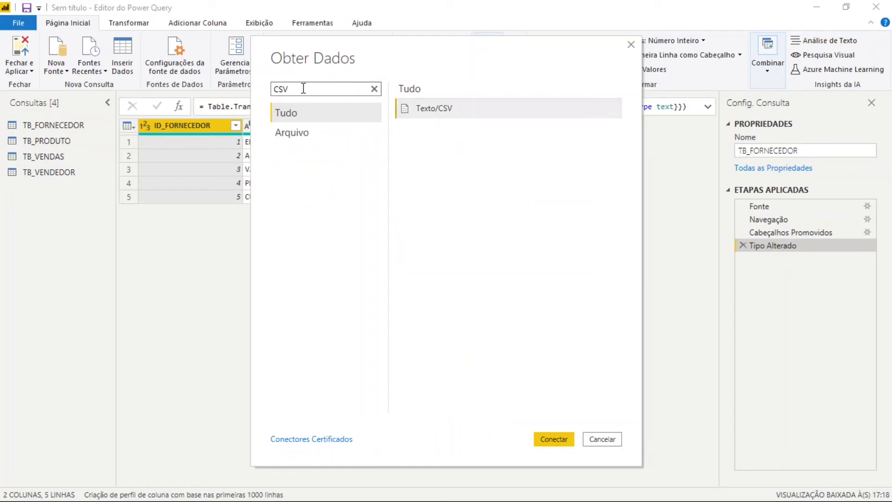
{"action": "left_click", "coordinate": [443, 115]}
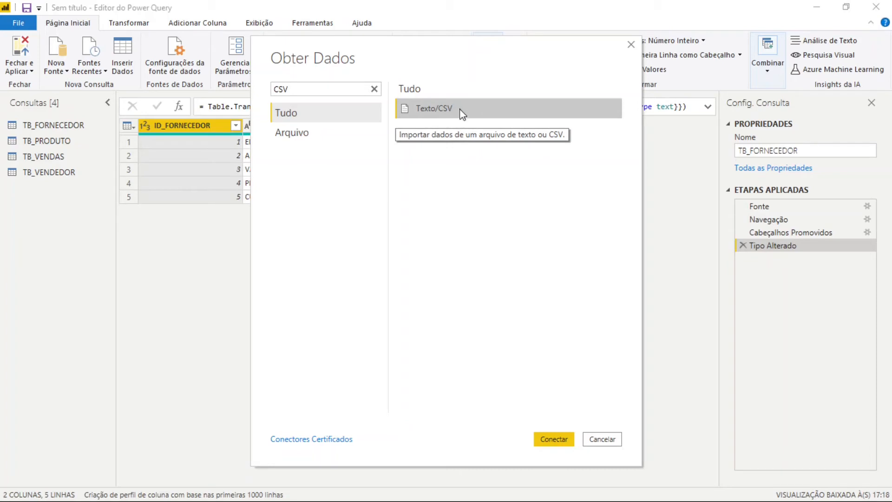
{"action": "left_click", "coordinate": [557, 441]}
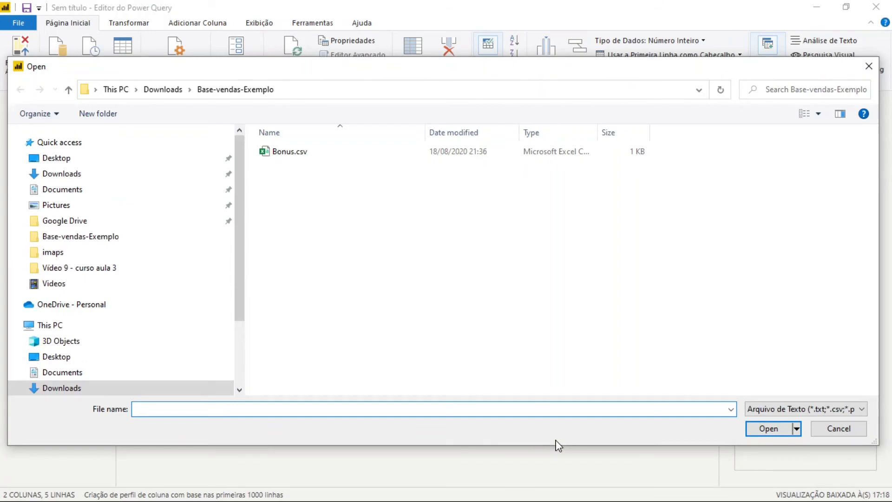
Import Bonus.csv from the Base-vendas-Exemplo folder as a new query, keeping the Ponto e vírgula delimiter
{"action": "left_click", "coordinate": [296, 155]}
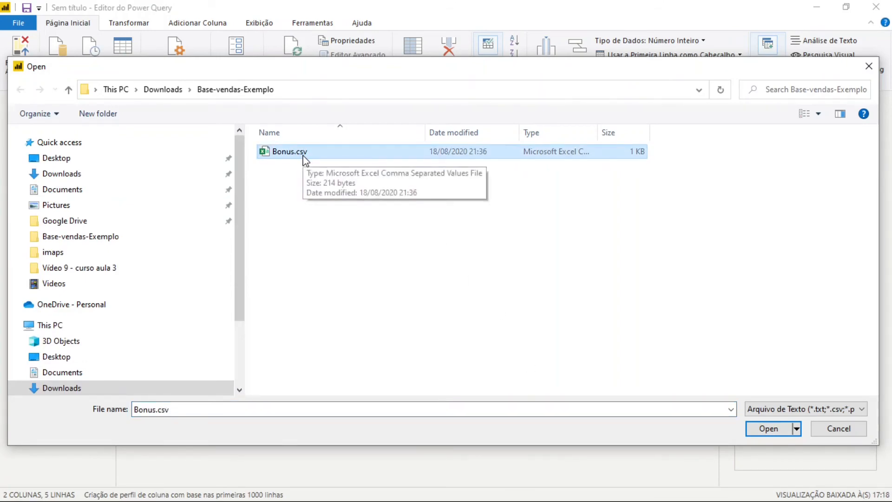
{"action": "left_click", "coordinate": [773, 430]}
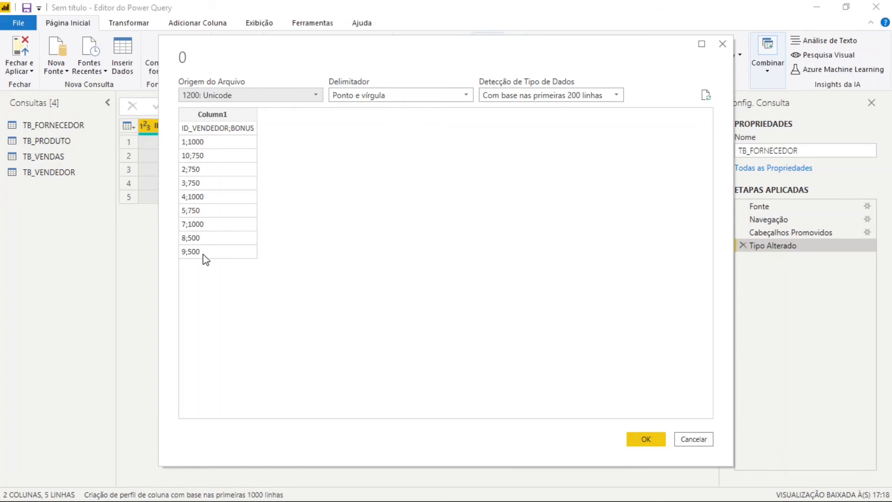
{"action": "left_click", "coordinate": [647, 440]}
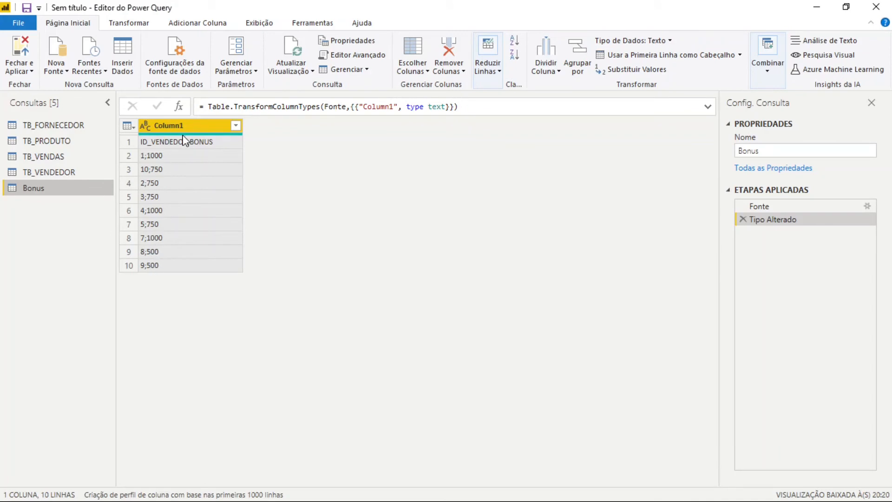
Split Column1 of the Bonus query by the Ponto e vírgula delimiter at each occurrence
{"action": "left_click", "coordinate": [142, 32]}
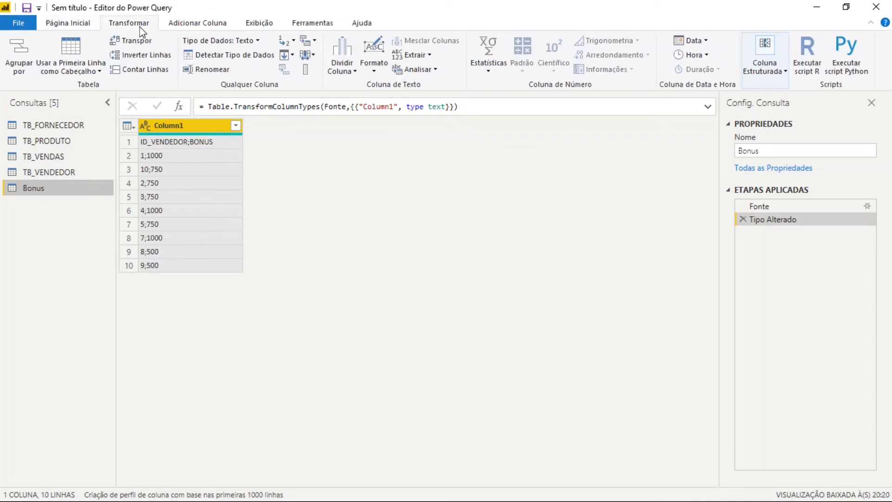
{"action": "left_click", "coordinate": [356, 69]}
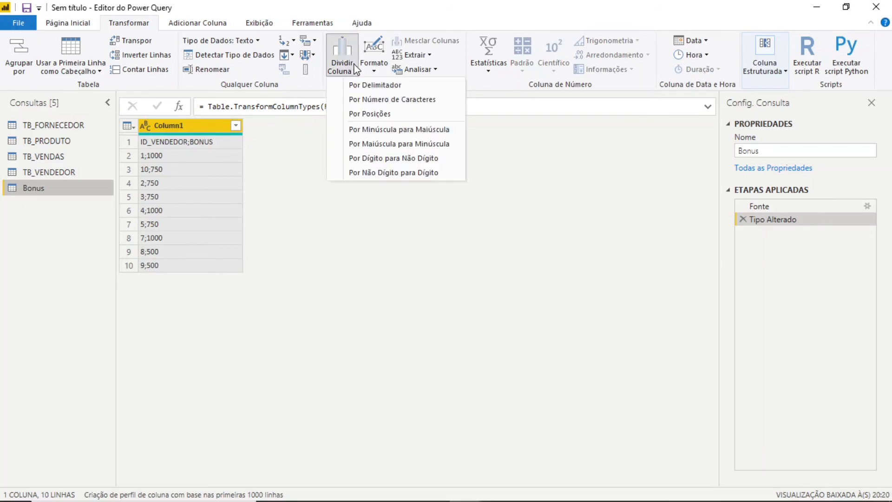
{"action": "left_click", "coordinate": [410, 86]}
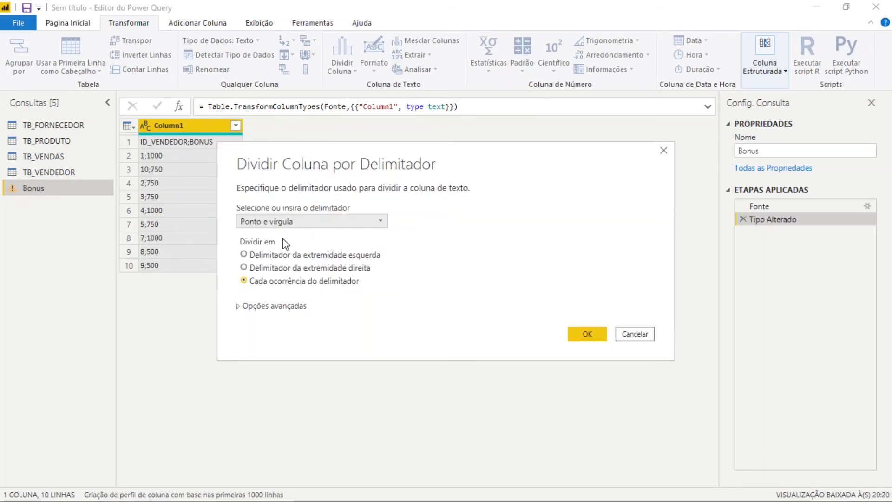
{"action": "left_click", "coordinate": [355, 223]}
{"action": "left_click", "coordinate": [587, 341]}
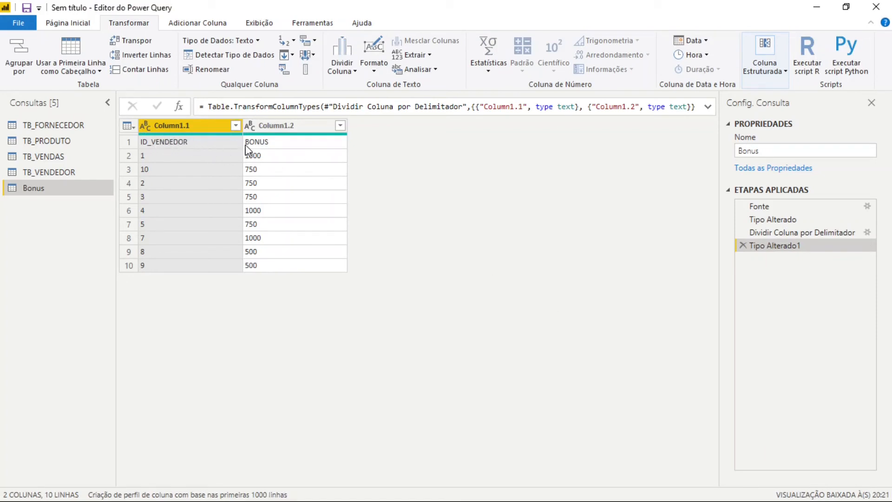
Use the Bonus query's first row as column headers, and close the Power Query editor applying all changes
{"action": "left_click", "coordinate": [276, 130], "text": "ctrl"}
{"action": "left_click", "coordinate": [94, 52]}
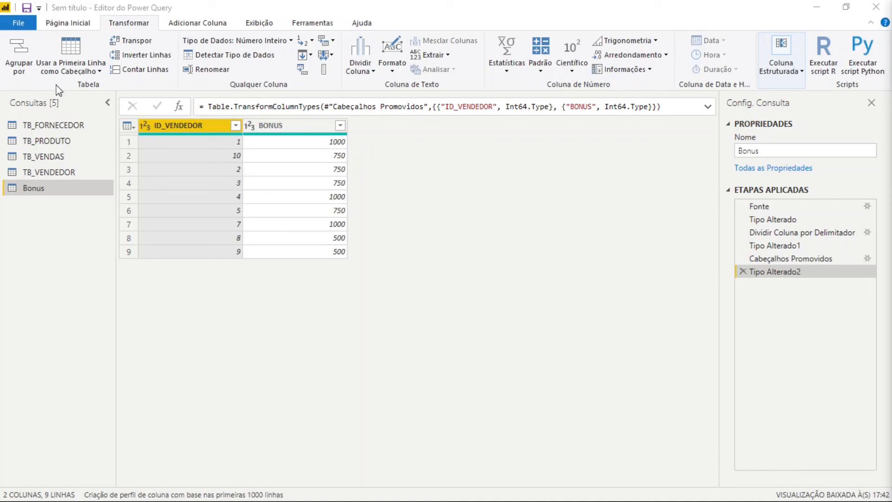
{"action": "left_click", "coordinate": [78, 27]}
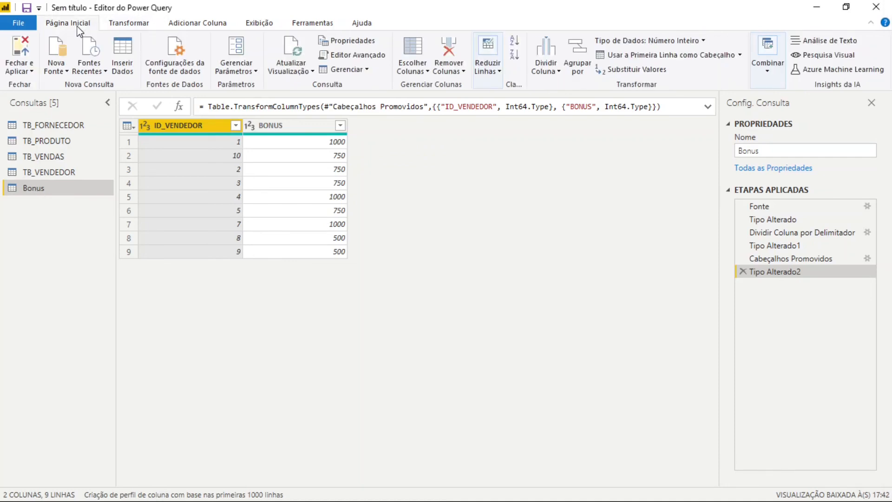
{"action": "left_click", "coordinate": [14, 72]}
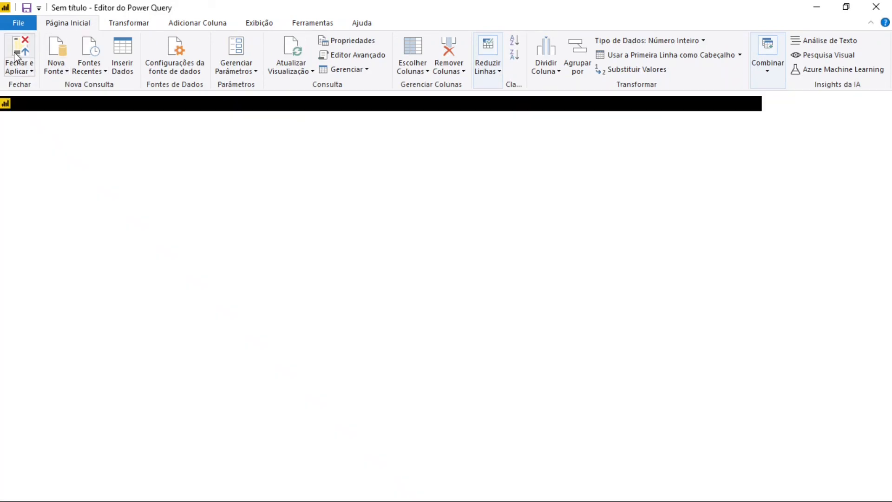